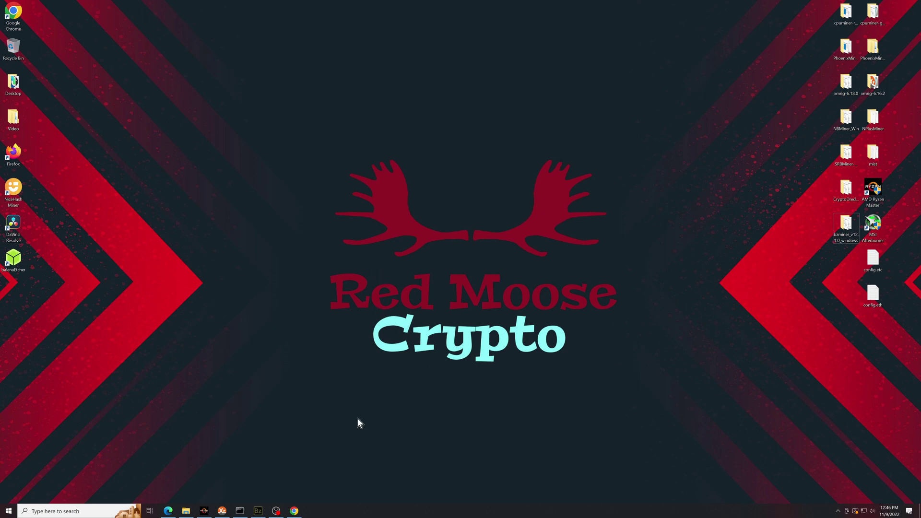
Step: Switch to Chrome and search MiningPoolStats for kaspa, opening the coin's mining pool page
click(294, 512)
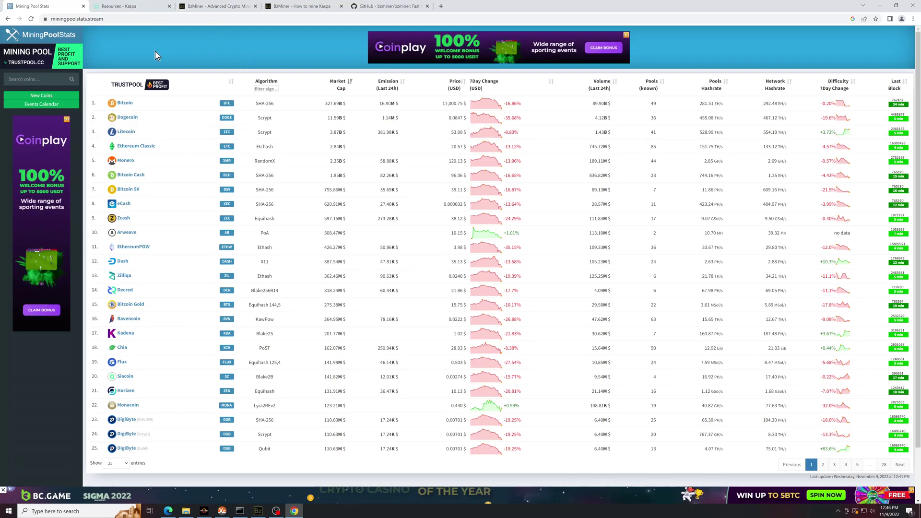
click(34, 80)
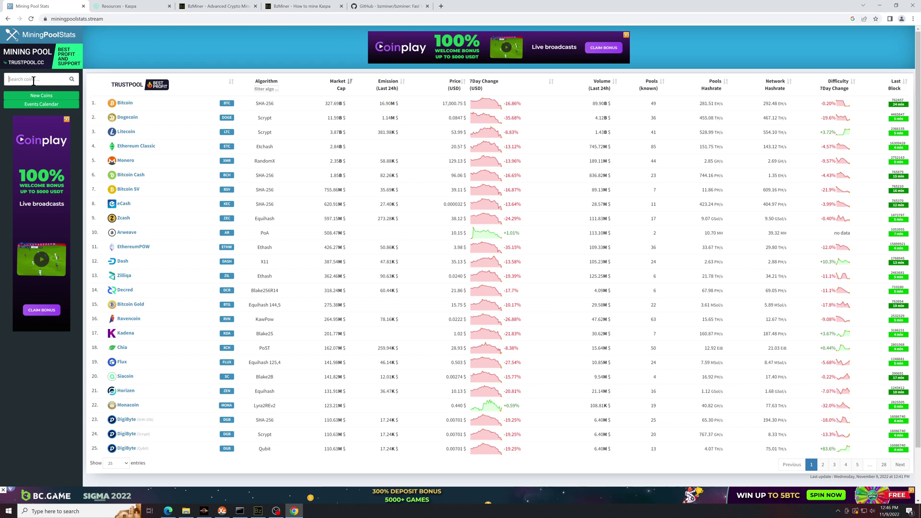
text(k)
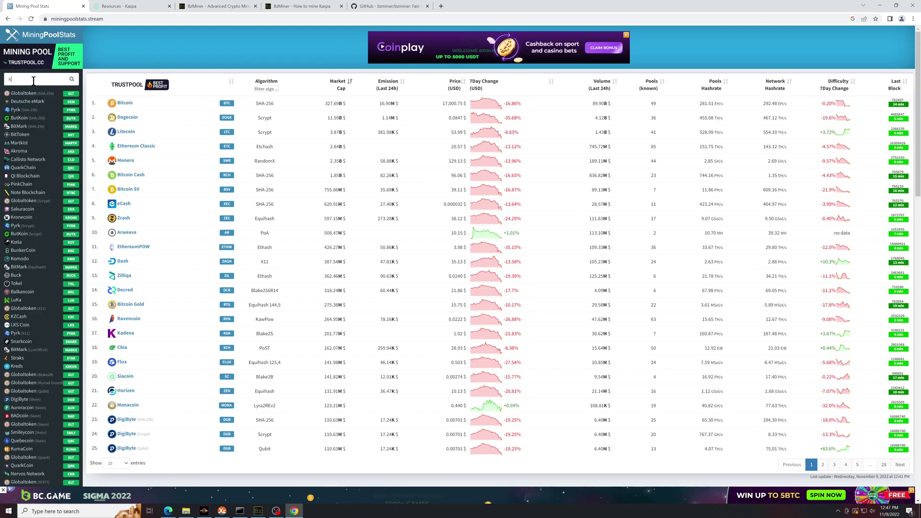
text(aspa)
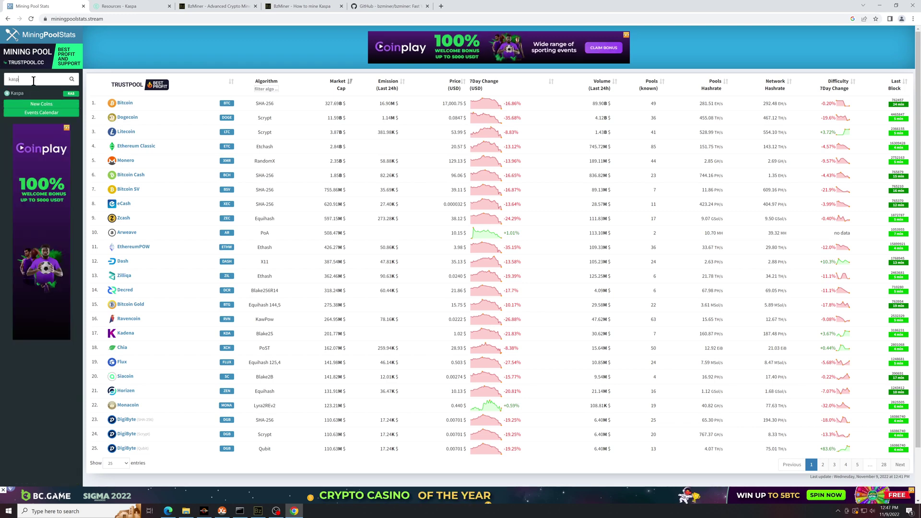
click(30, 94)
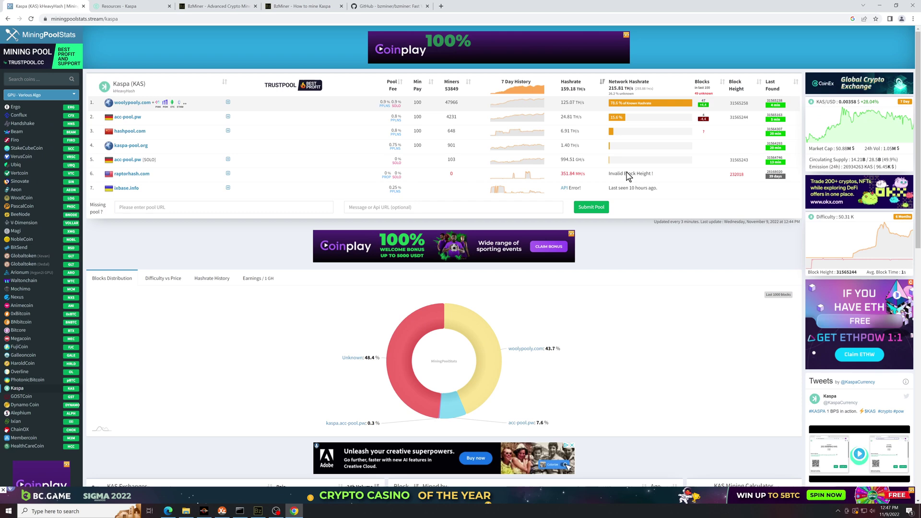
Step: Open the official kaspa.org website from the KAS links and go to the wallets on its Resources page
scroll(652, 258, down, 2)
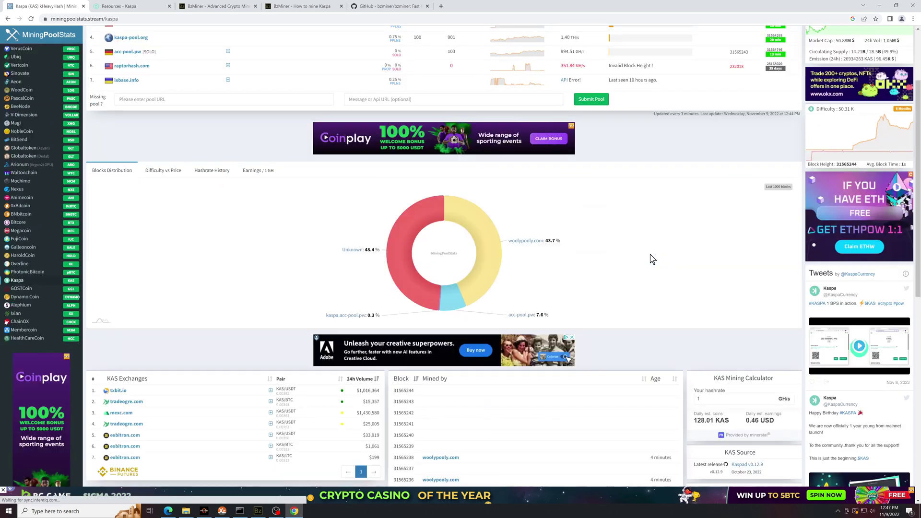
scroll(653, 259, down, 5)
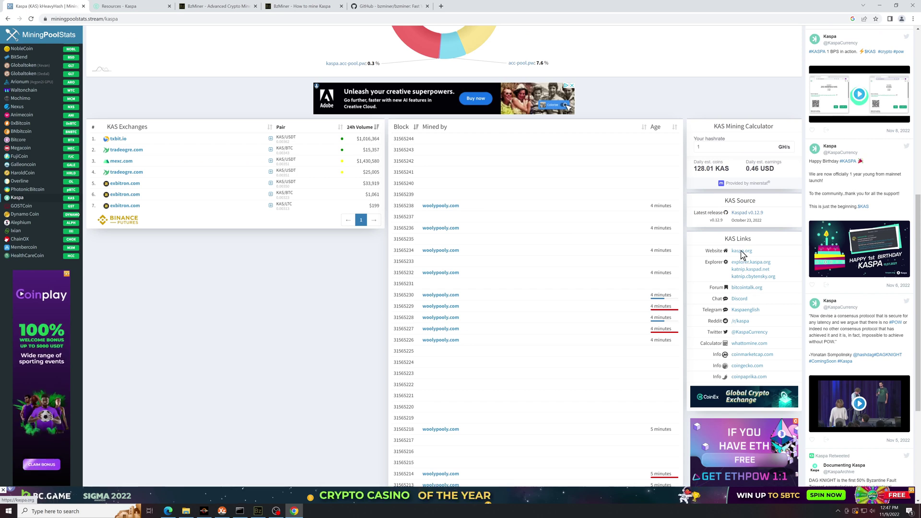
click(741, 252)
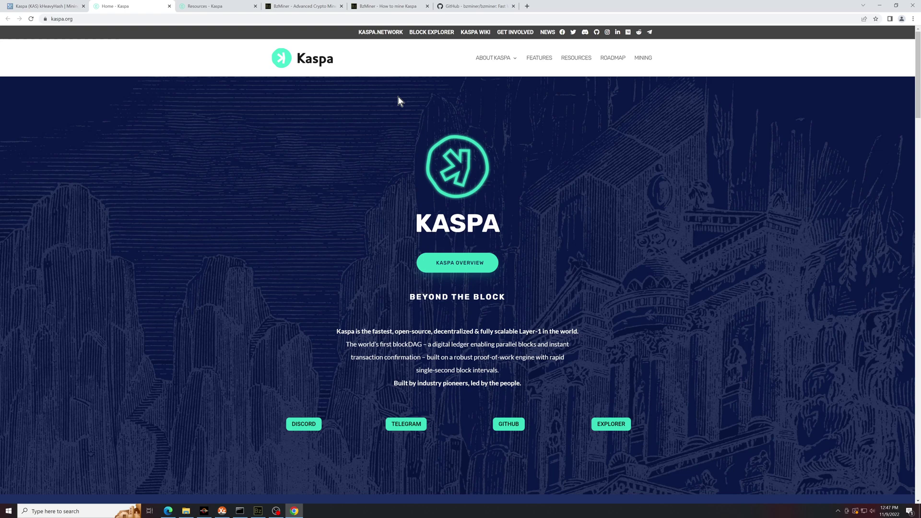
click(576, 58)
scroll(561, 147, down, 2)
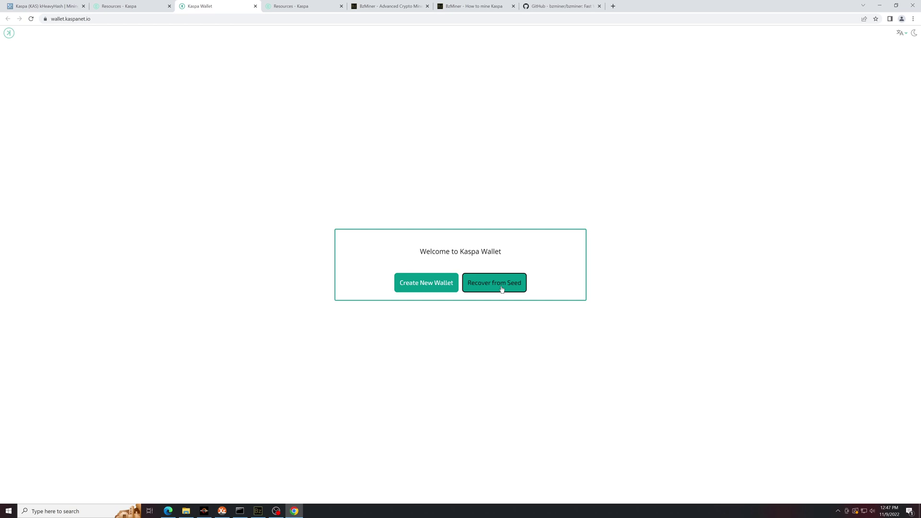
Step: Start creating a new Kaspa web wallet, entering and confirming the wallet password
click(416, 285)
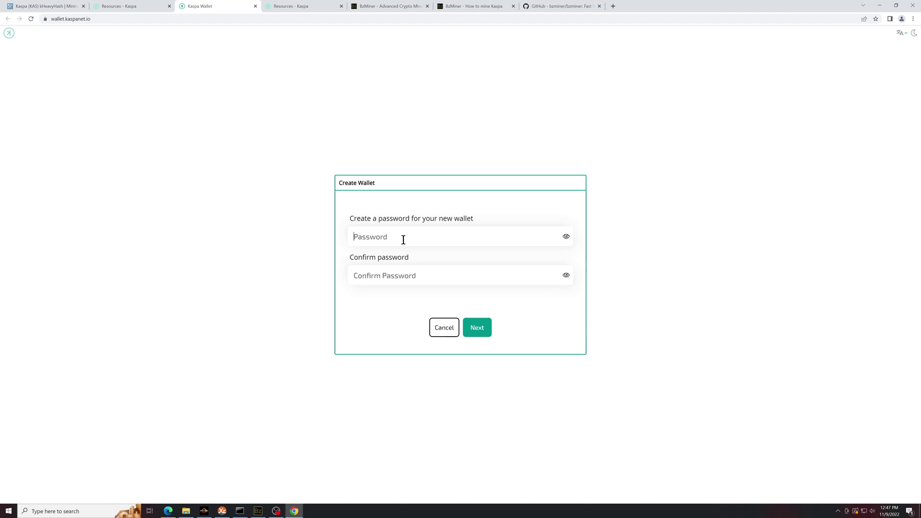
key(ctrl+v)
key(BackSpace)
key(BackSpace)
key(BackSpace)
key(BackSpace)
key(BackSpace)
key(BackSpace)
key(BackSpace)
key(BackSpace)
key(ctrl+v)
key(BackSpace)
key(BackSpace)
key(BackSpace)
key(BackSpace)
key(BackSpace)
key(BackSpace)
key(BackSpace)
key(BackSpace)
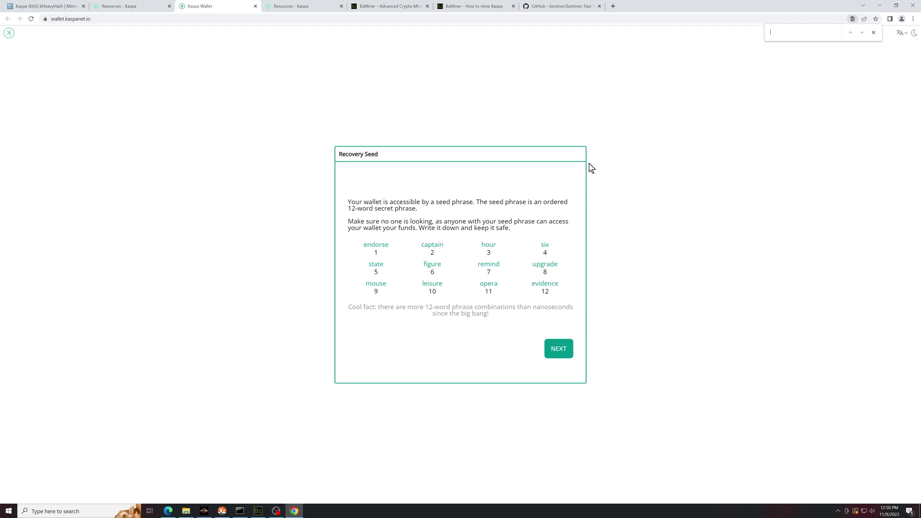
Step: Answer the three recovery seed word checks to finish the wallet setup, and highlight the wallet's receive address
click(555, 350)
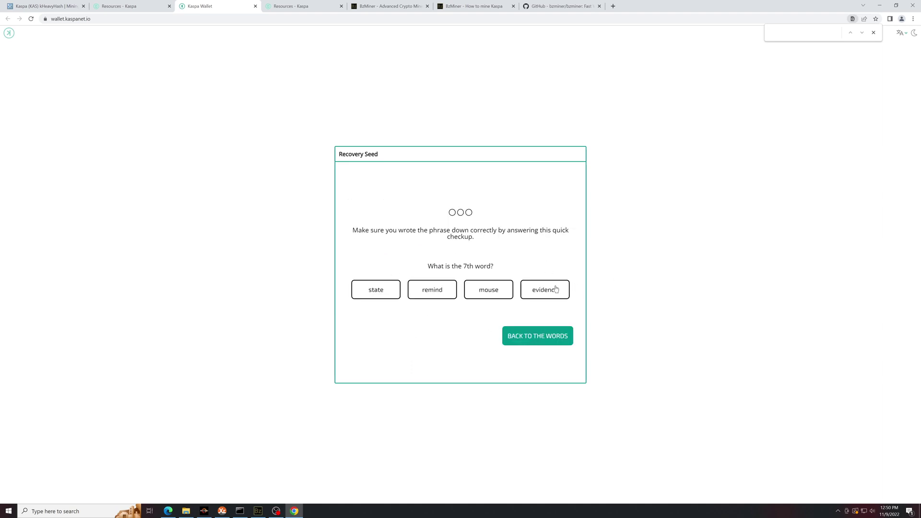
click(427, 289)
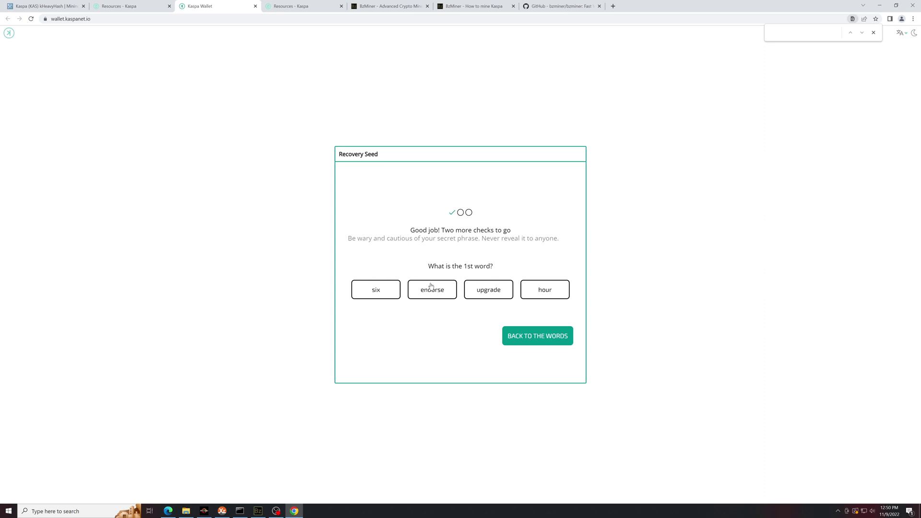
click(428, 294)
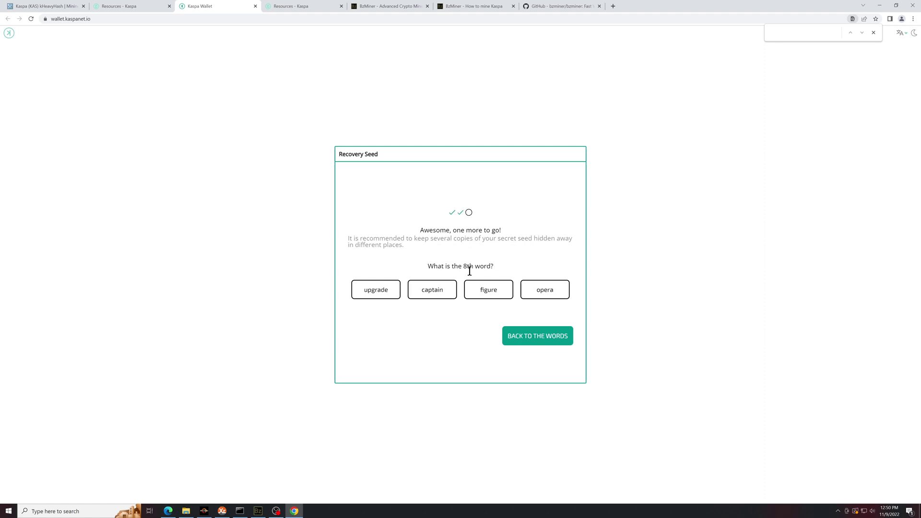
click(386, 295)
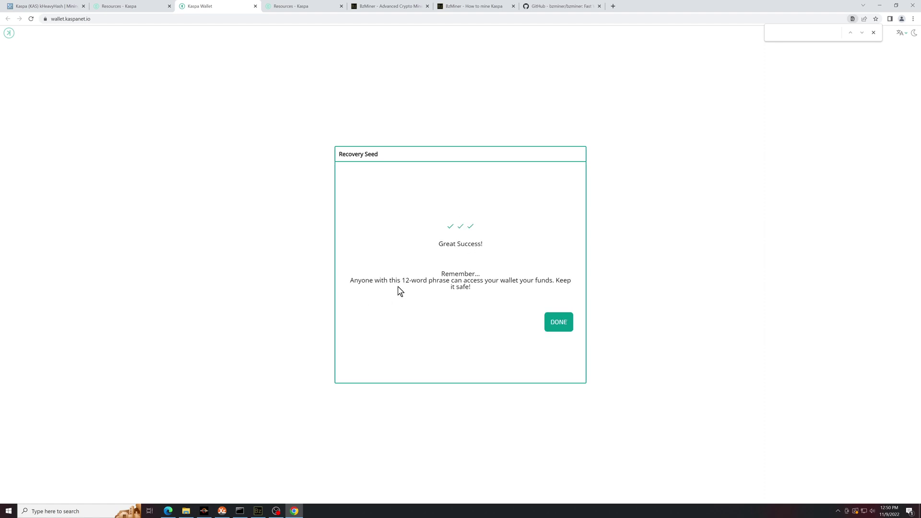
click(562, 327)
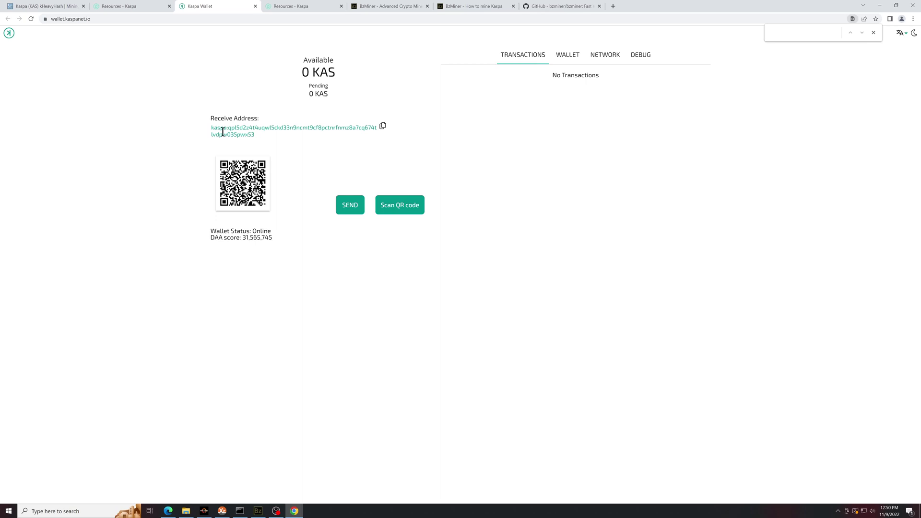
drag(259, 136, 215, 129)
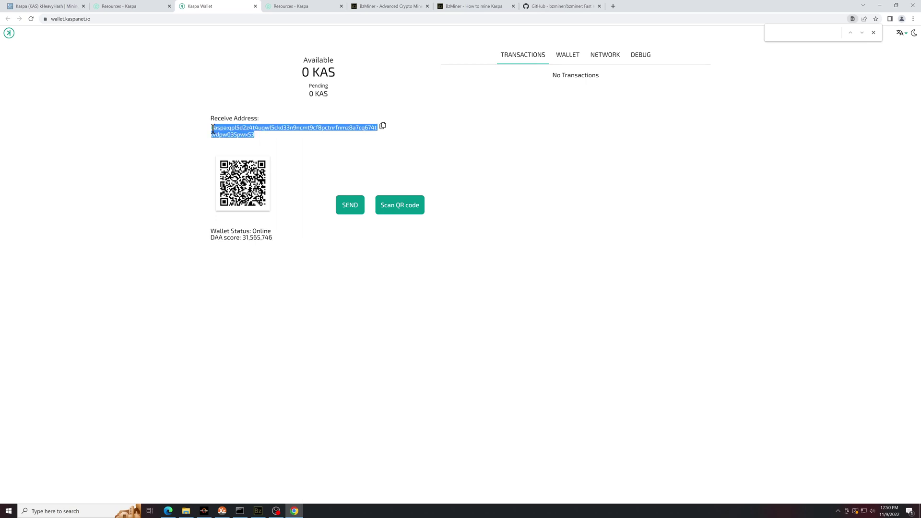
click(259, 148)
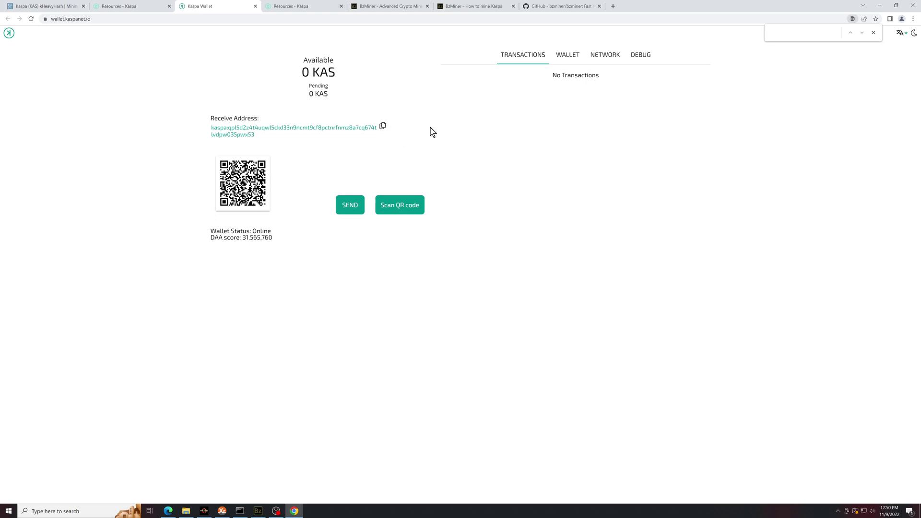
Step: Return to the Kaspa resources page and open the BzMiner website from the Kaspa mining software section
click(121, 6)
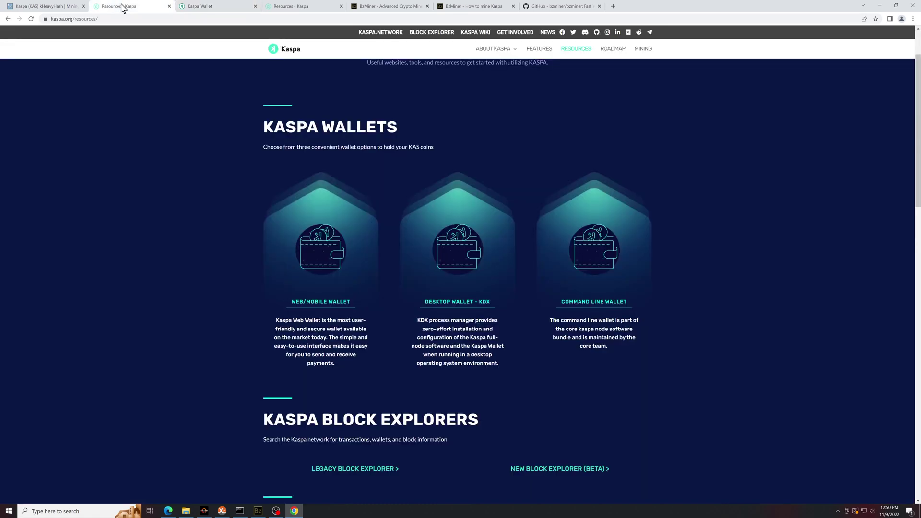
scroll(480, 270, down, 2)
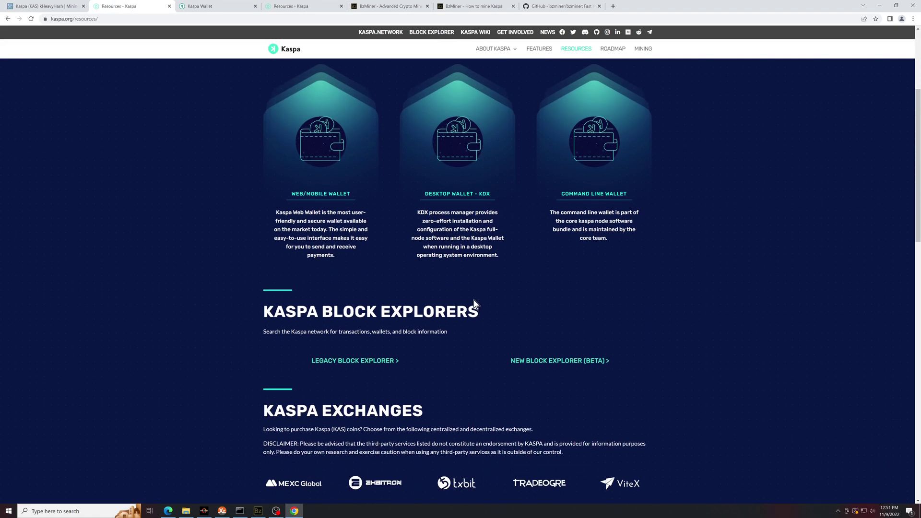
scroll(478, 302, down, 2)
scroll(475, 295, down, 4)
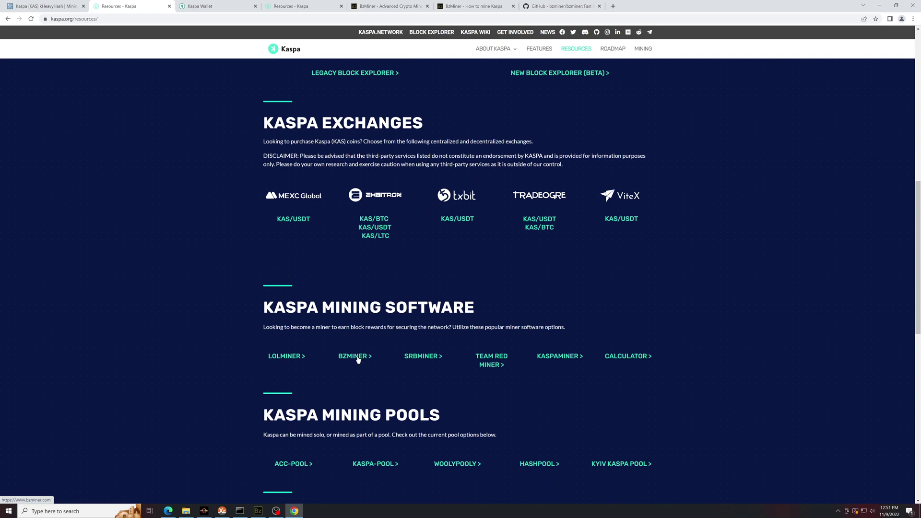
click(357, 358)
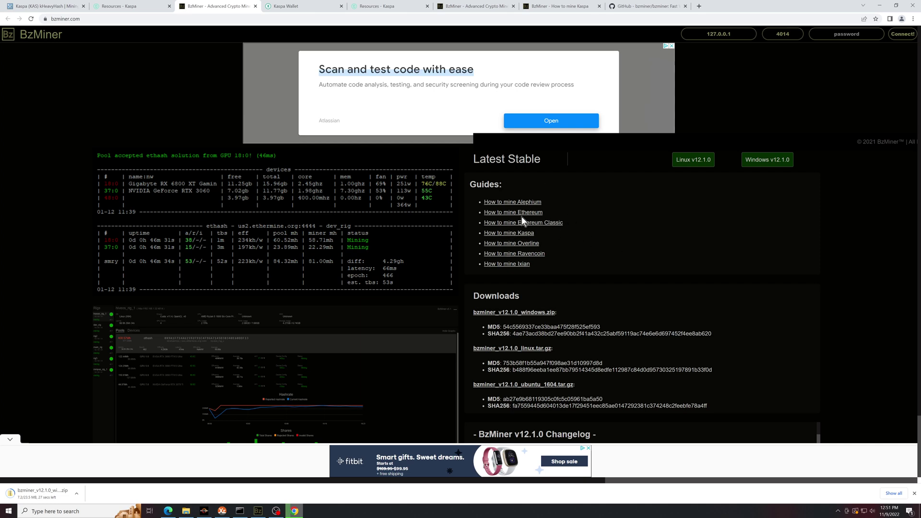
Step: Open BzMiner's How to mine Kaspa guide and examine its command line and config.txt instructions
click(512, 234)
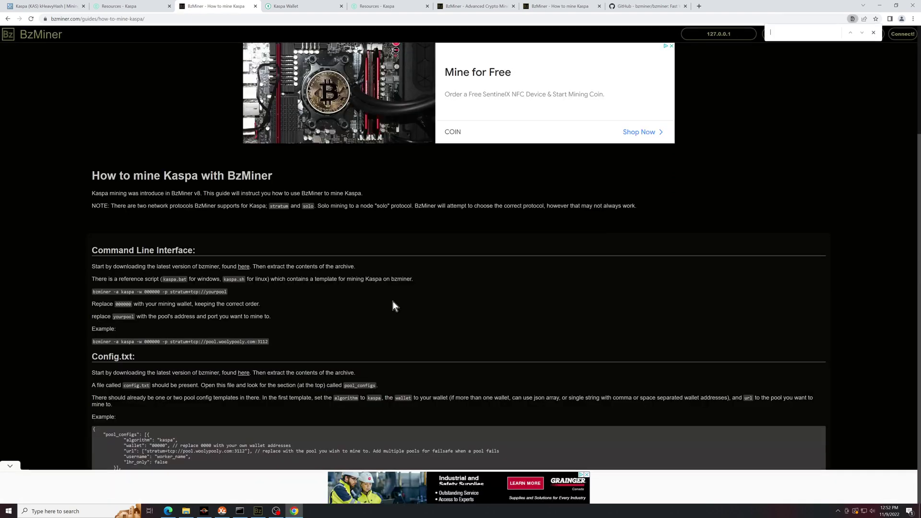
scroll(395, 301, down, 2)
key(ctrl+f)
scroll(396, 306, down, 1)
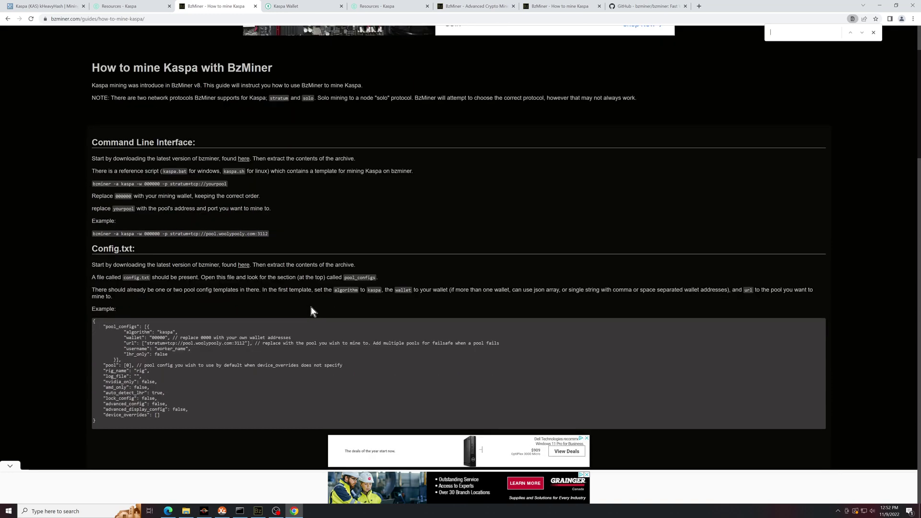
drag(102, 327, 205, 414)
click(212, 335)
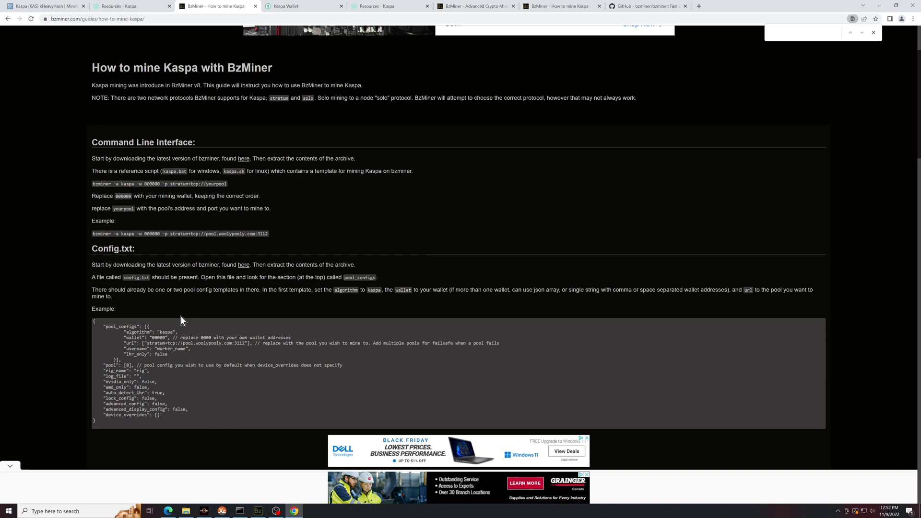
Step: Read the guide's Hive OS setup, overclocking parameters, manual update and solo mining sections
scroll(181, 316, down, 6)
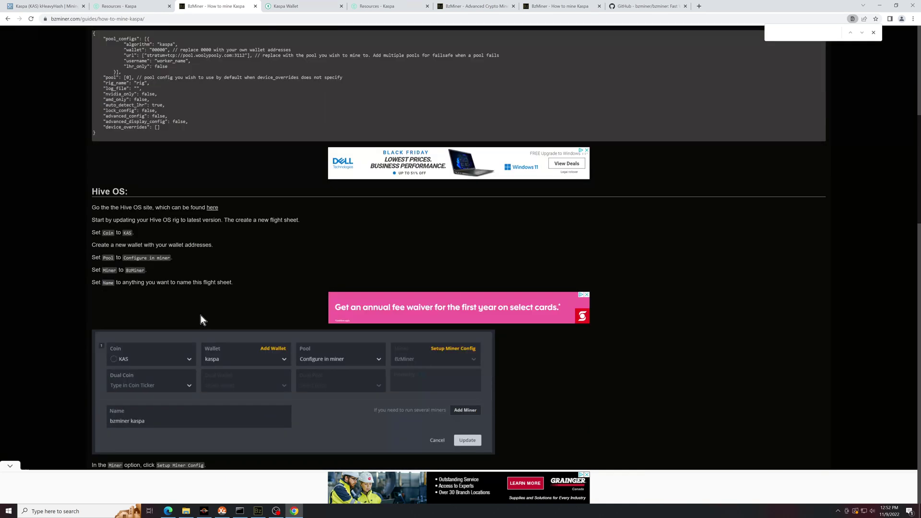
scroll(200, 315, down, 3)
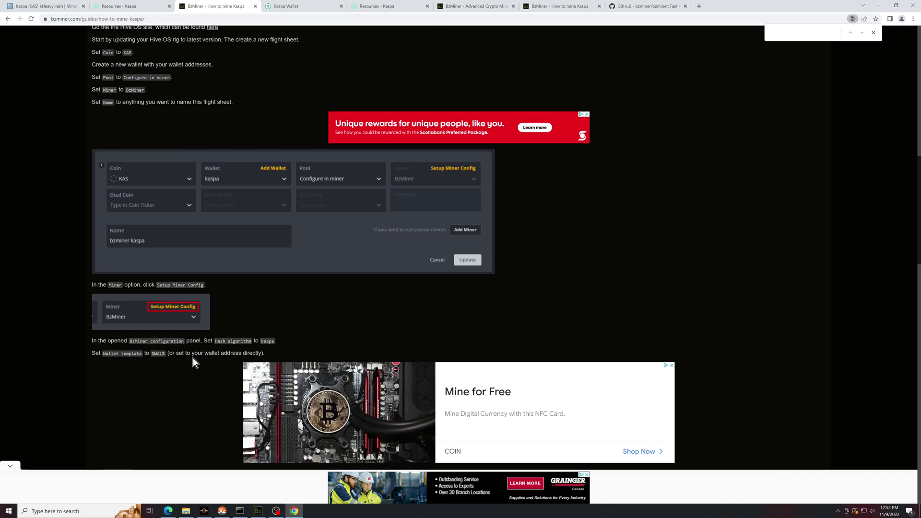
scroll(193, 357, down, 3)
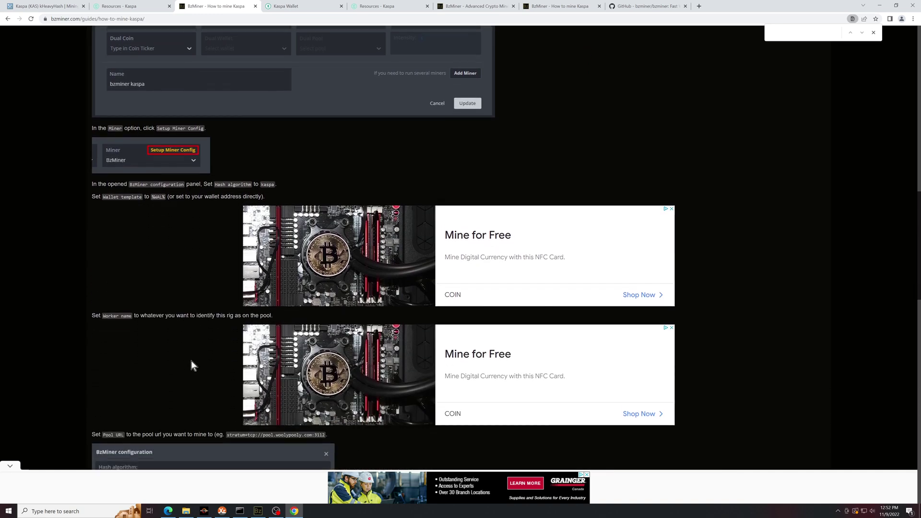
scroll(191, 364, down, 5)
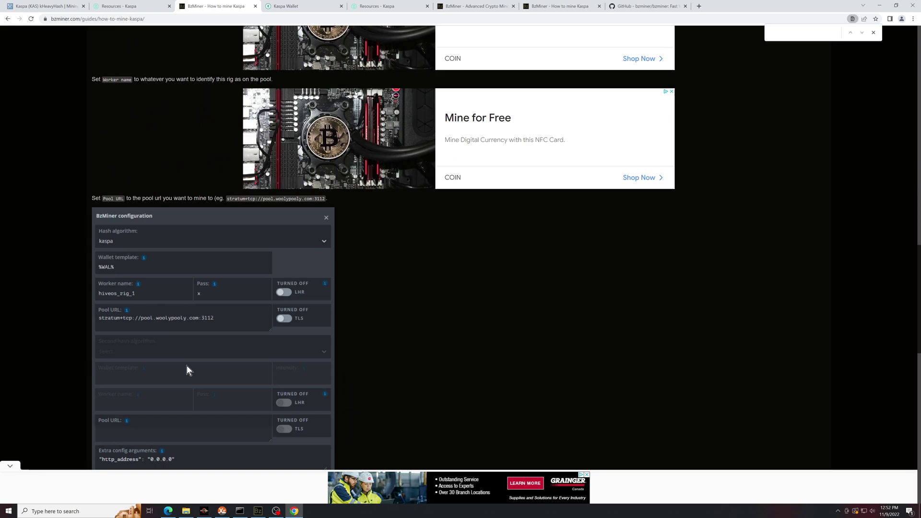
scroll(186, 365, down, 11)
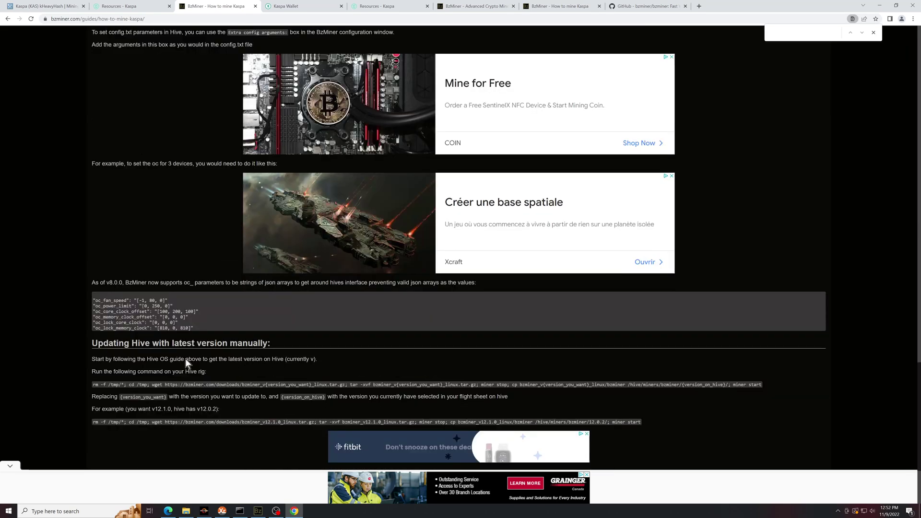
drag(193, 324, 93, 295)
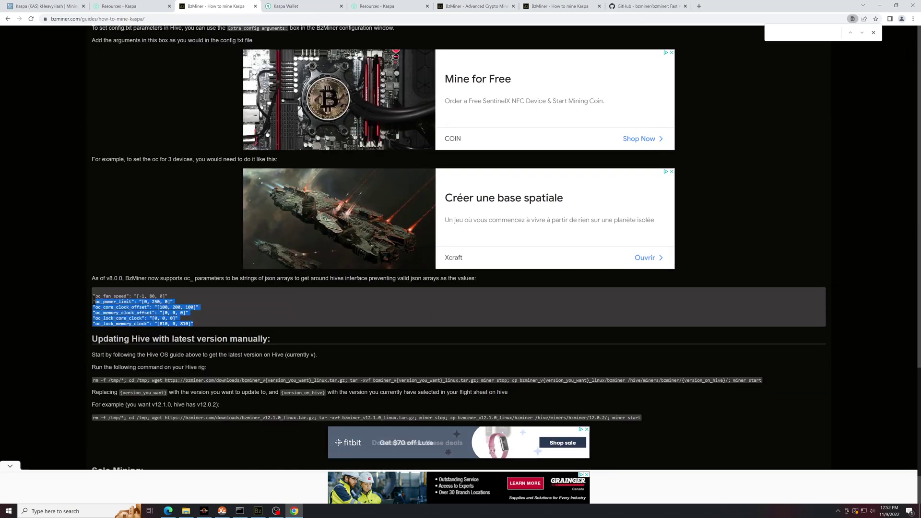
click(211, 321)
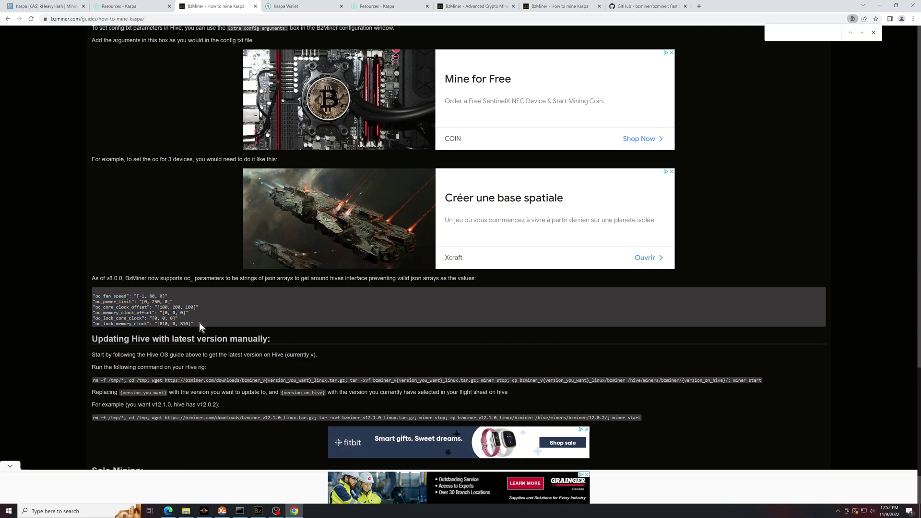
scroll(294, 339, down, 2)
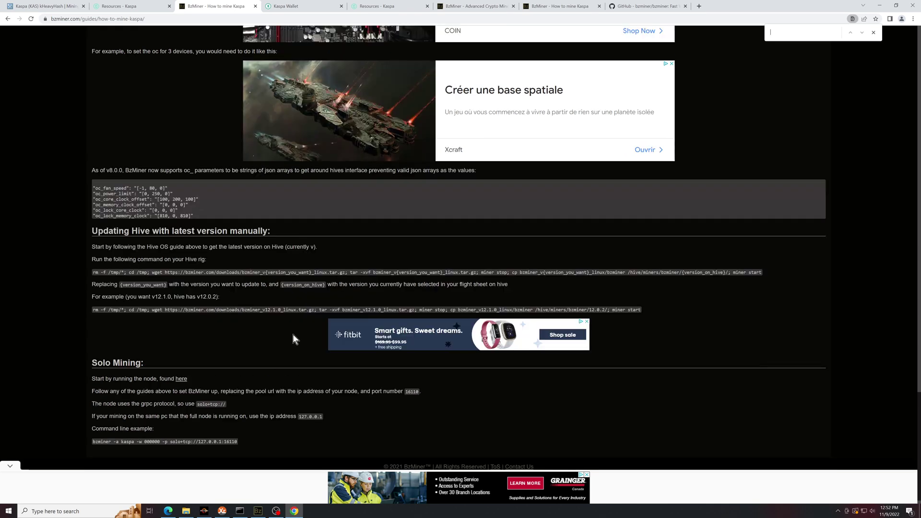
Step: Minimize the browser and open the bzminer_v12.1.0_windows folder on the desktop
click(880, 6)
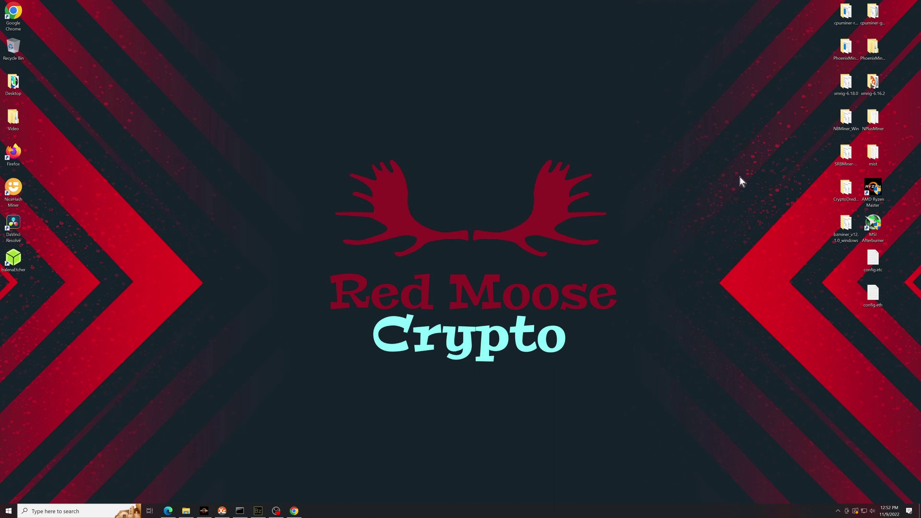
double_click(846, 223)
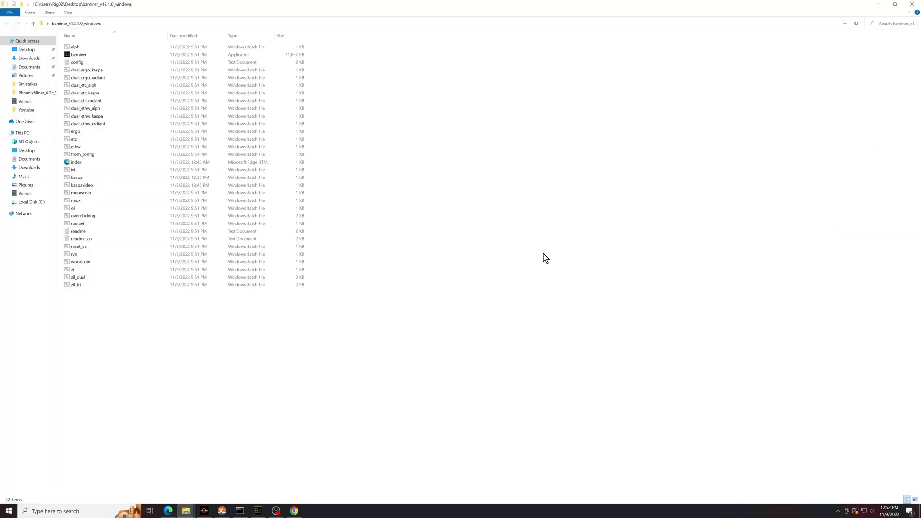
Step: Open the kaspavideo batch file for editing in Notepad
click(86, 177)
right_click(86, 187)
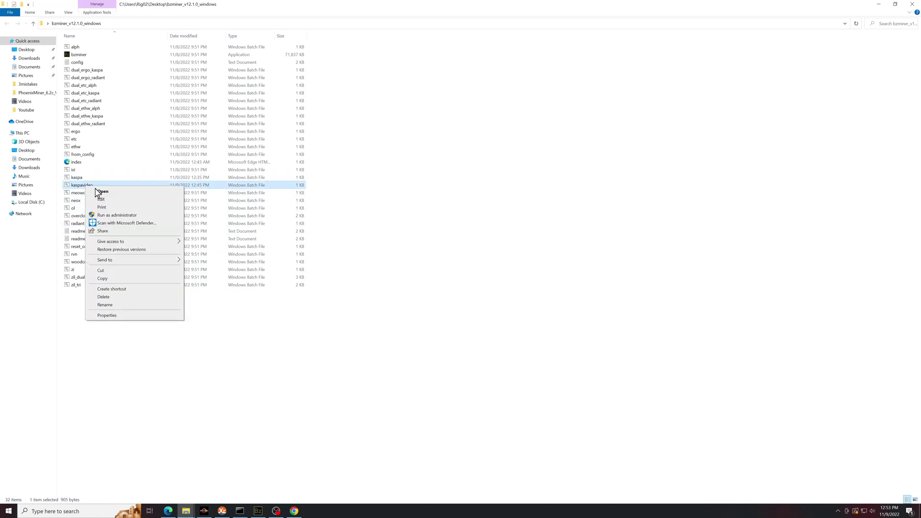
click(103, 199)
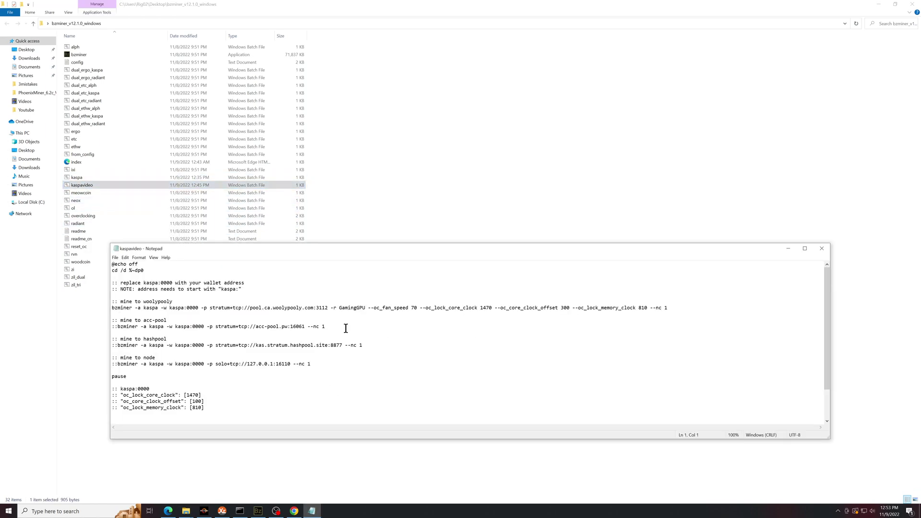
Step: Replace the 0000 placeholder in the woolypooly mining line with the copied Kaspa wallet address, keeping the "kaspa:" prefix
drag(144, 283, 172, 283)
click(198, 308)
drag(198, 308, 175, 307)
key(ctrl+v)
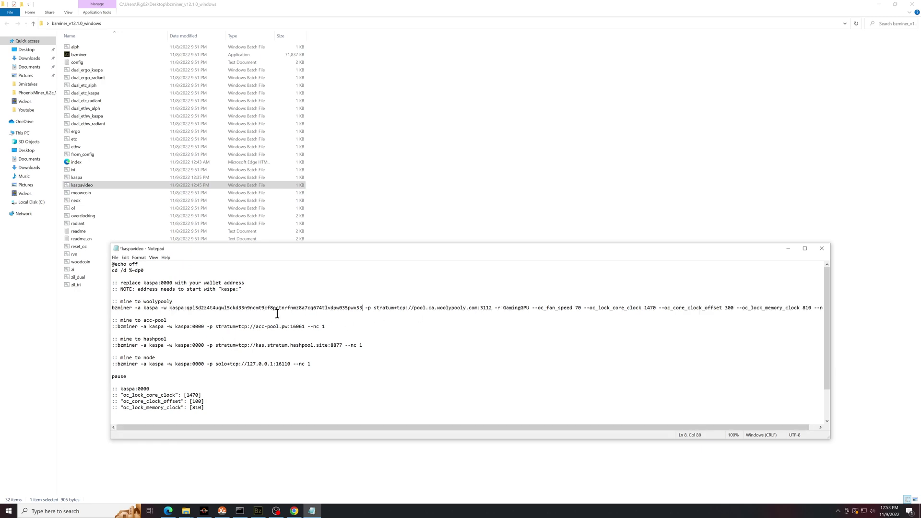
drag(170, 308, 186, 309)
click(311, 320)
Step: Set the commented oc_core_clock_offset value near the end of the file to [300]
scroll(220, 387, down, 2)
drag(208, 371, 114, 358)
click(216, 372)
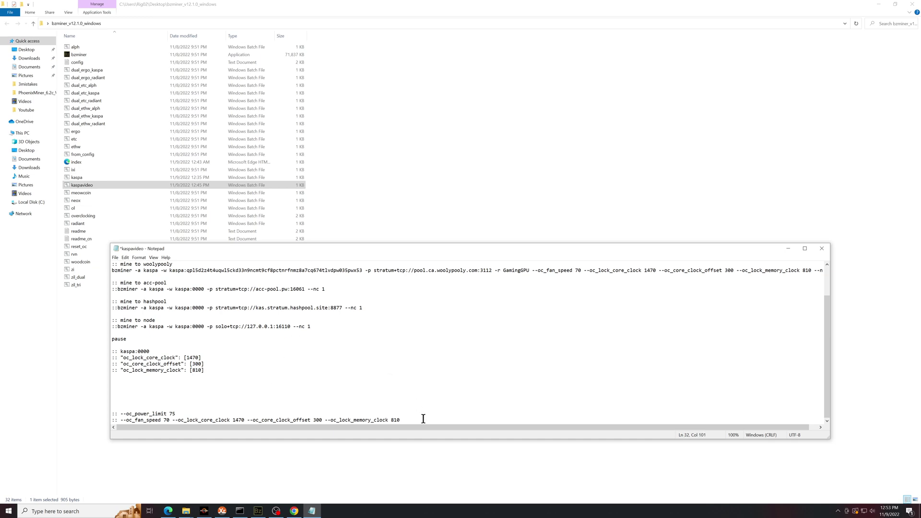
Step: Add three blank lines at the end of the file and examine the commented overclocking options line
key(Return)
key(Return)
key(Return)
drag(121, 402, 230, 401)
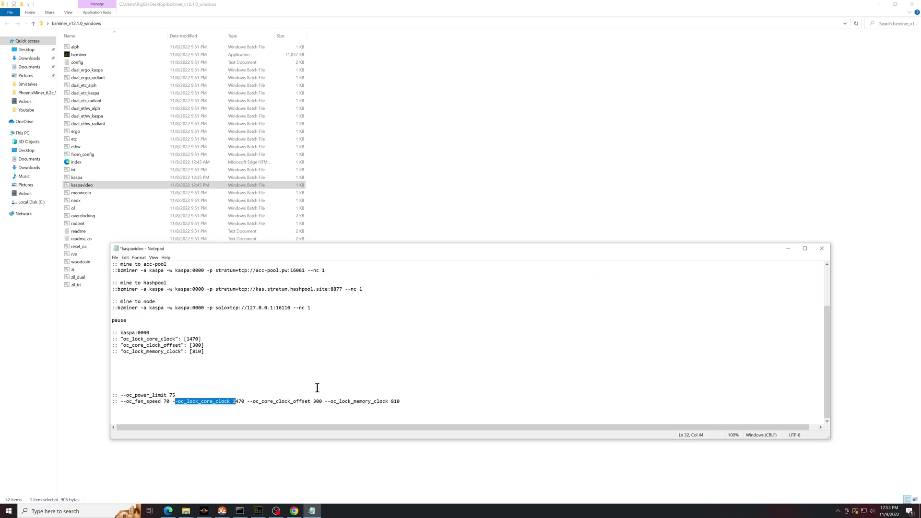
click(369, 371)
scroll(473, 382, up, 3)
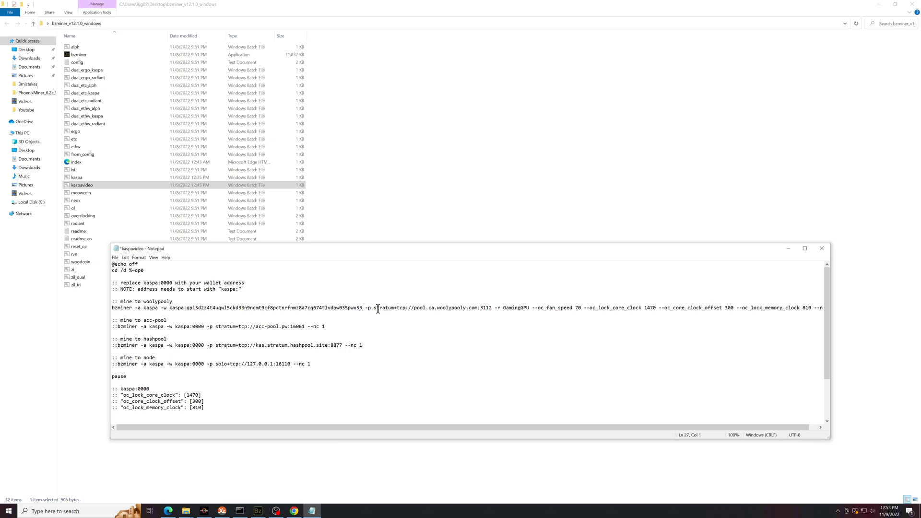
Step: Inspect the rest of the woolypooly mining line and highlight its -r option
key(ctrl+f)
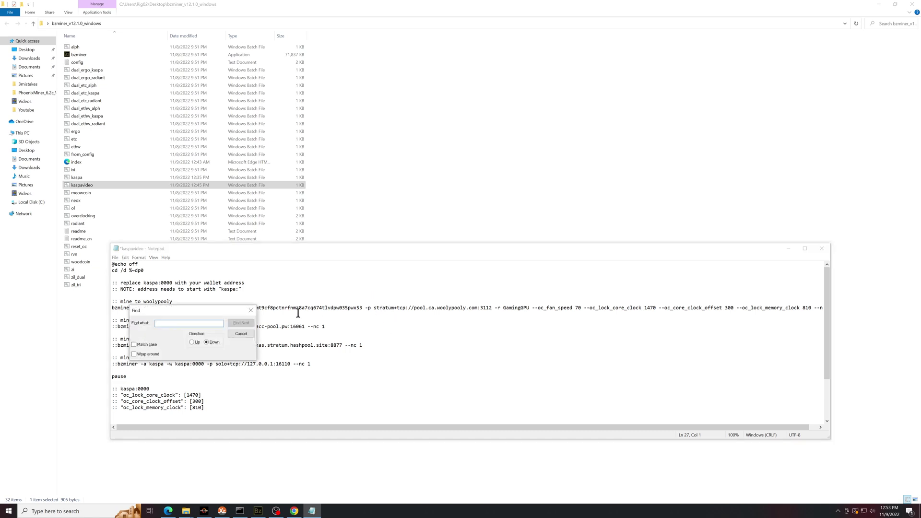
click(250, 310)
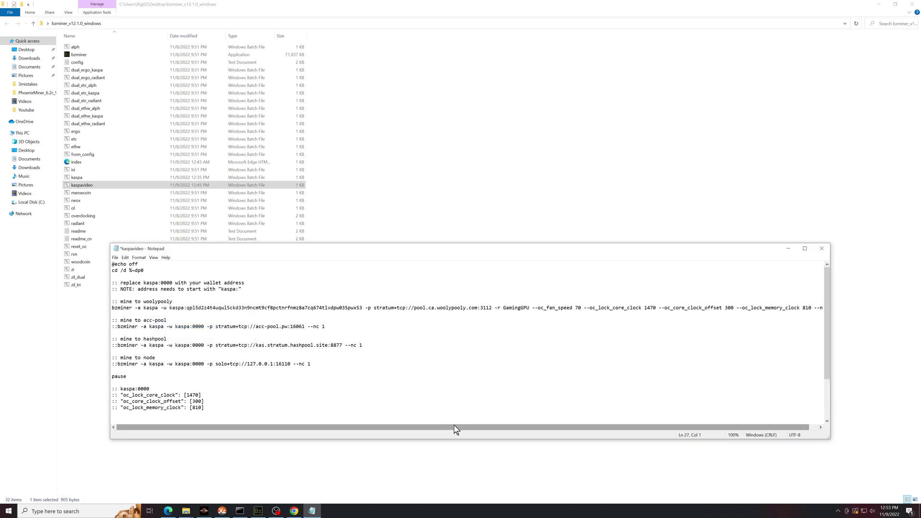
drag(456, 430, 464, 429)
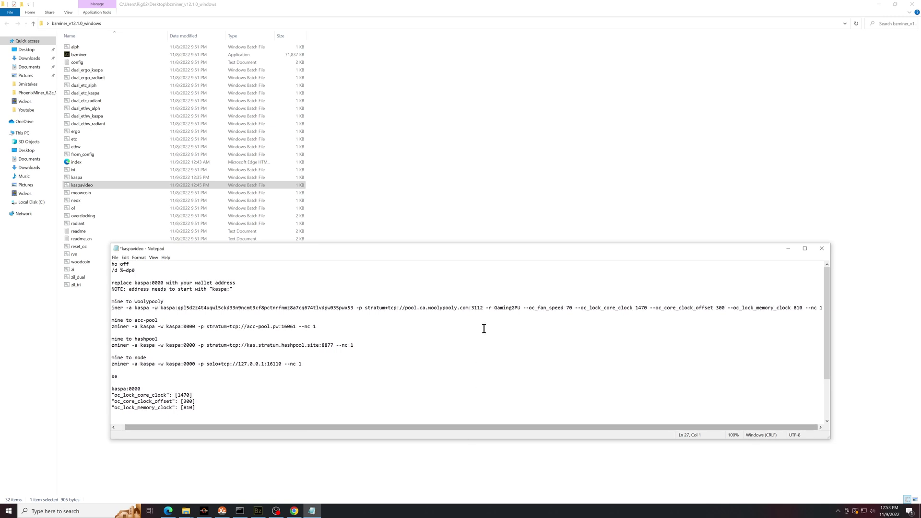
drag(485, 308, 491, 309)
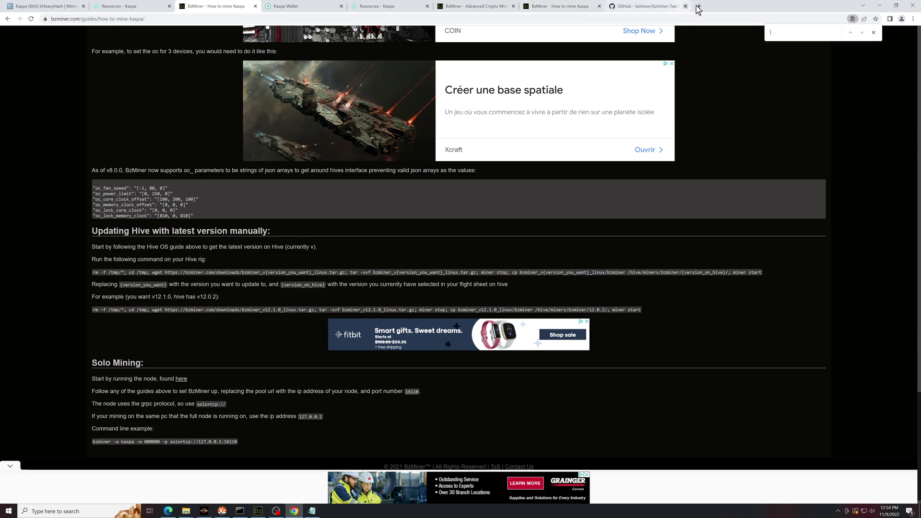
Step: Switch to Chrome, search for "bzminer docs" in a new tab and open the bzminer GitHub repository
click(699, 6)
text(bzminer)
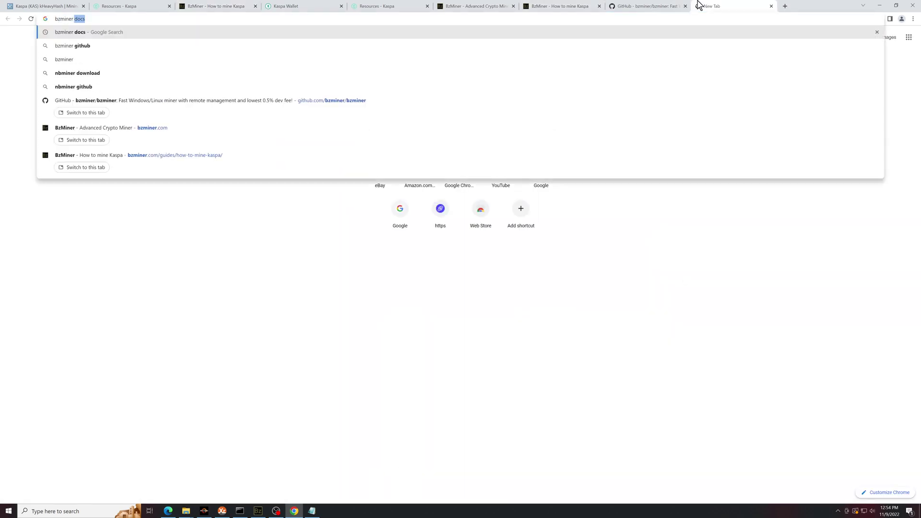
key(Return)
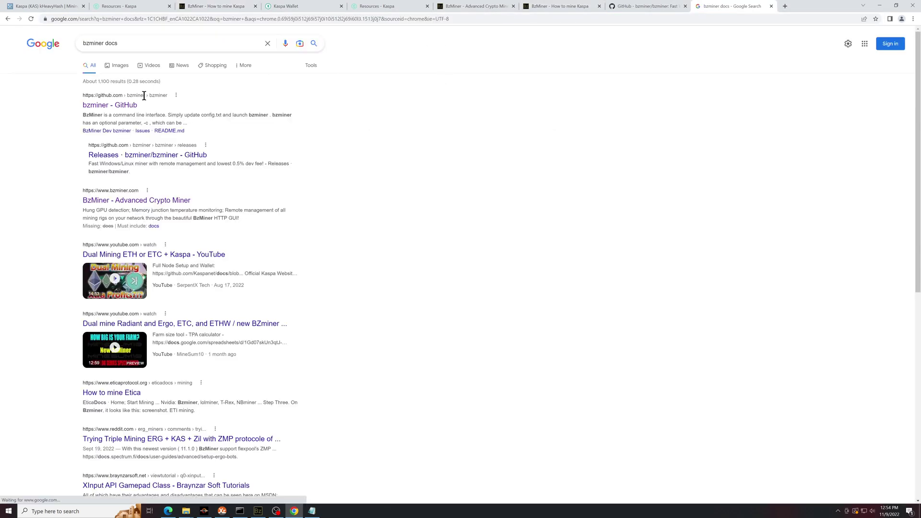
click(127, 109)
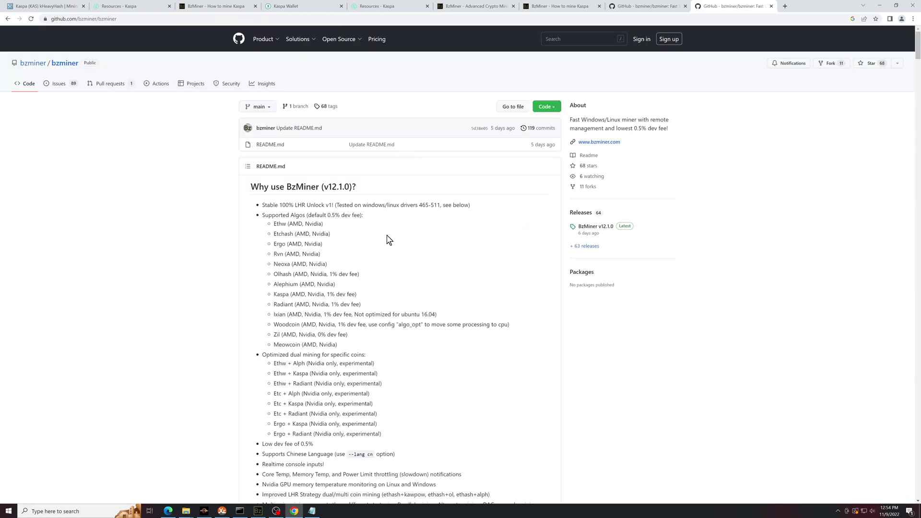
Step: Examine the command-line options in the BzMiner README, highlight the -r rig name entry, and return to the batch file
scroll(384, 254, down, 20)
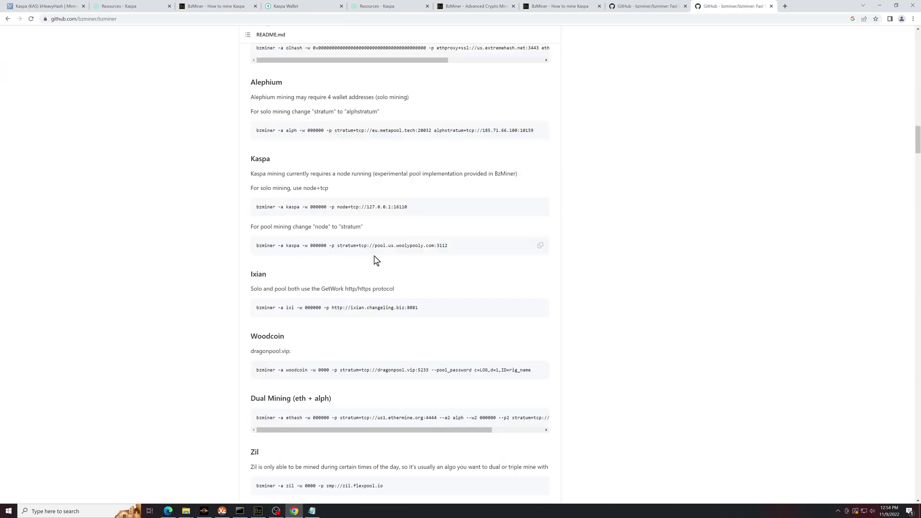
scroll(355, 280, down, 20)
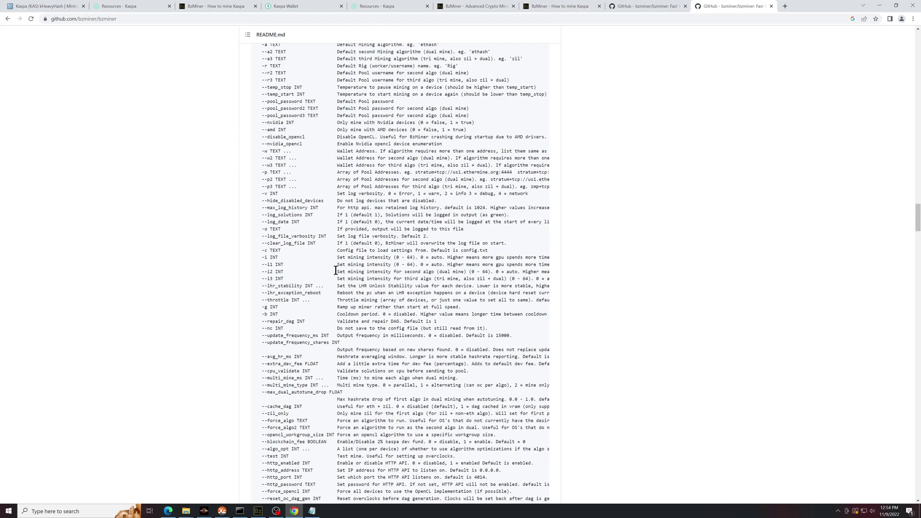
drag(262, 138, 459, 138)
scroll(296, 201, down, 1)
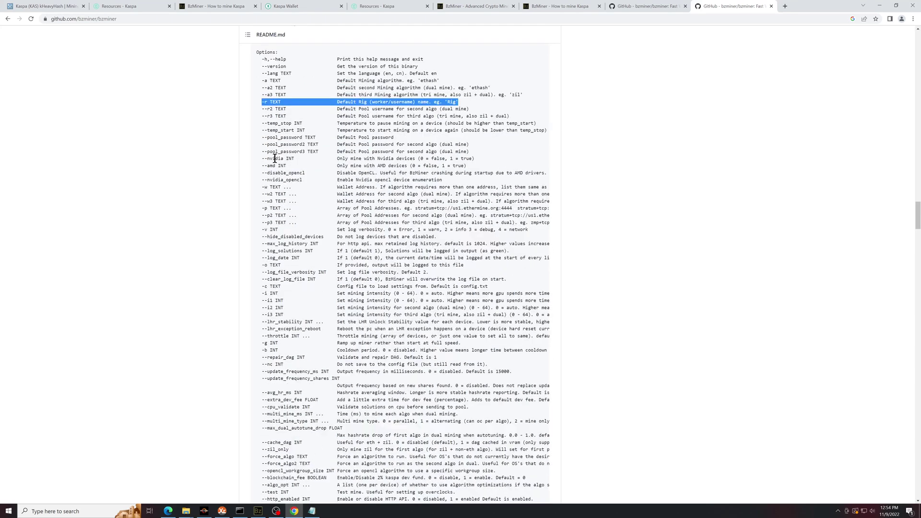
scroll(298, 229, down, 3)
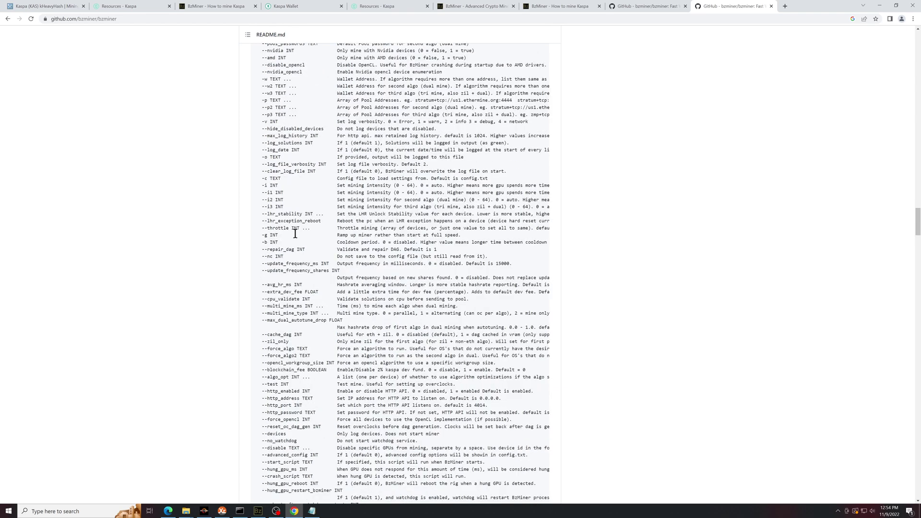
scroll(295, 234, down, 1)
key(ctrl+f)
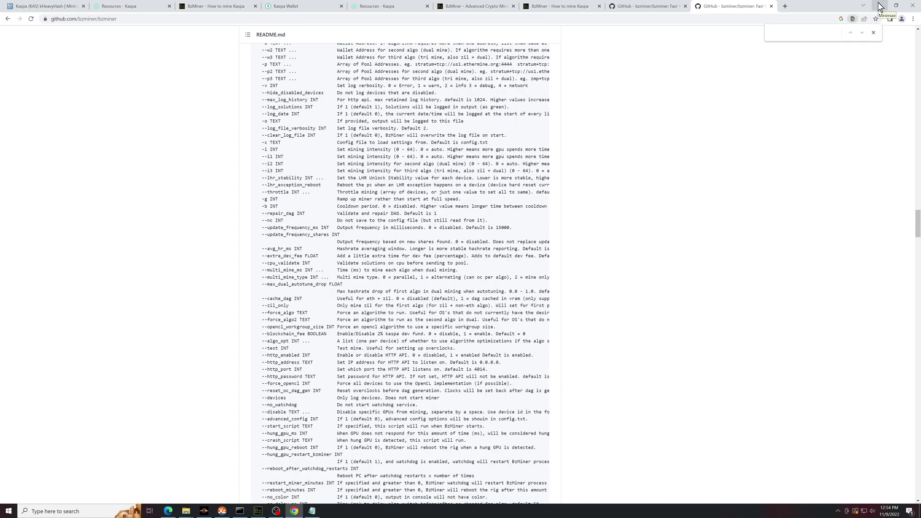
click(880, 7)
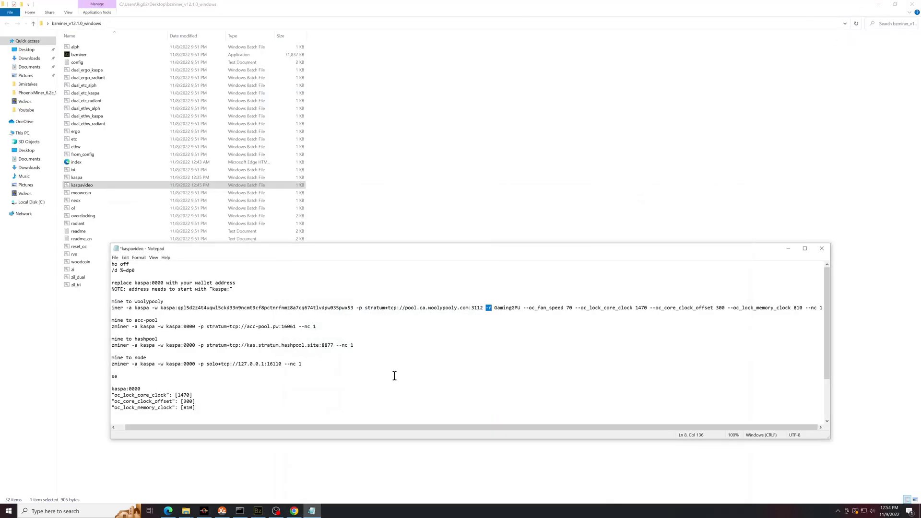
Step: Review the pool address, rig name, fan speed and locked core clock options in the woolypooly mining line
drag(365, 307, 522, 307)
click(476, 309)
click(535, 314)
drag(548, 429, 588, 430)
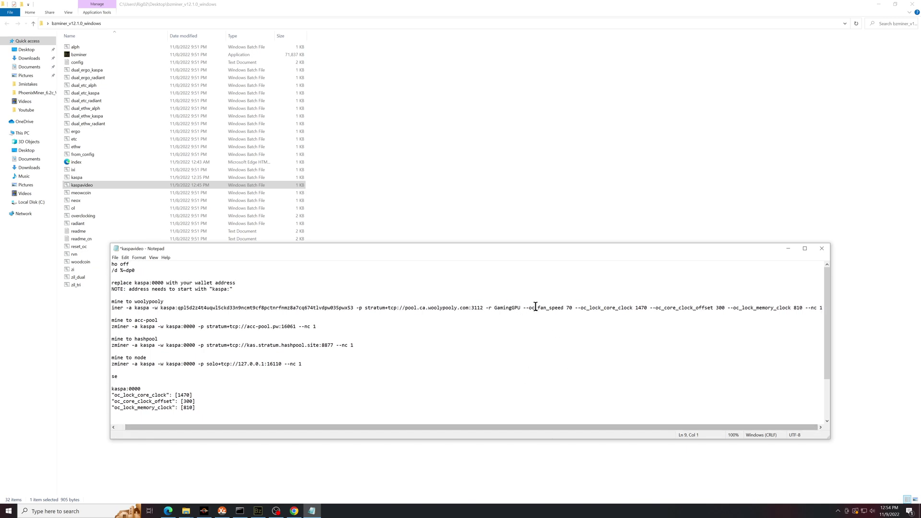
drag(526, 308, 564, 308)
double_click(569, 307)
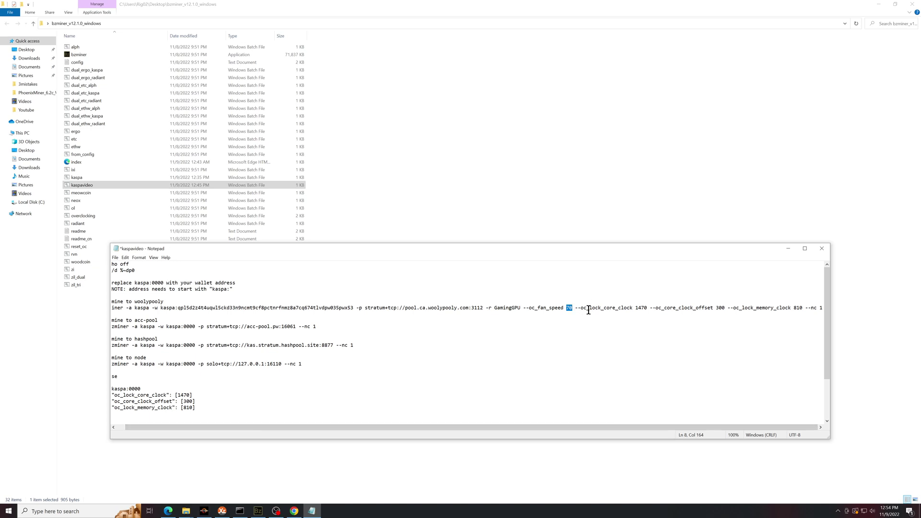
drag(588, 310, 619, 312)
click(642, 377)
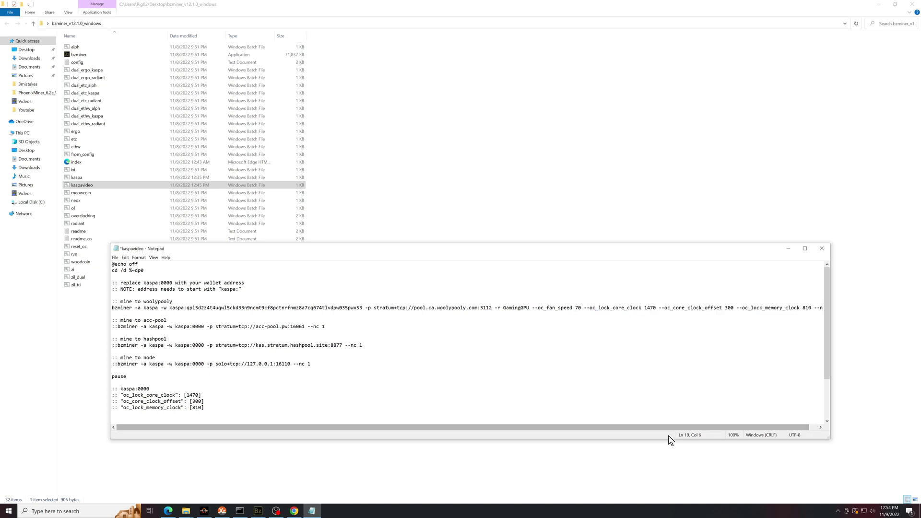
Step: Review the core clock offset, locked memory clock and --nc options at the end of the woolypooly line
drag(673, 426, 719, 424)
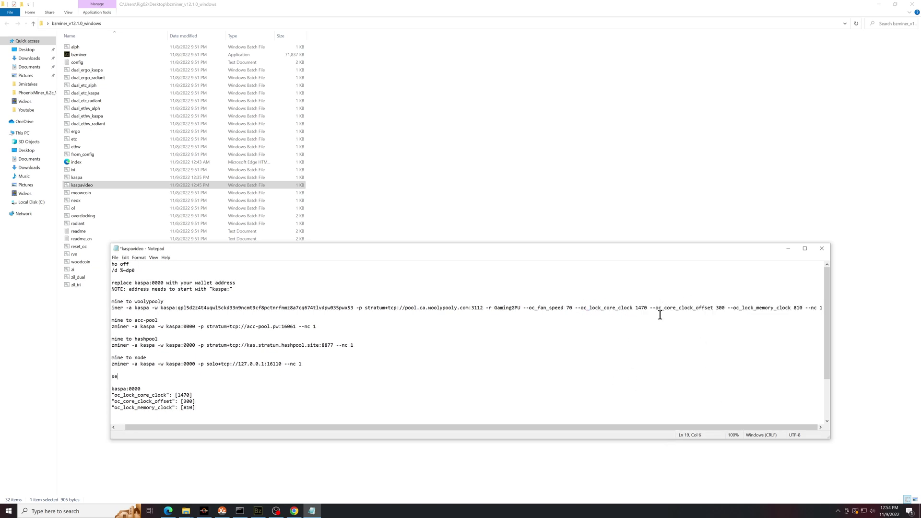
drag(716, 309, 725, 310)
click(718, 313)
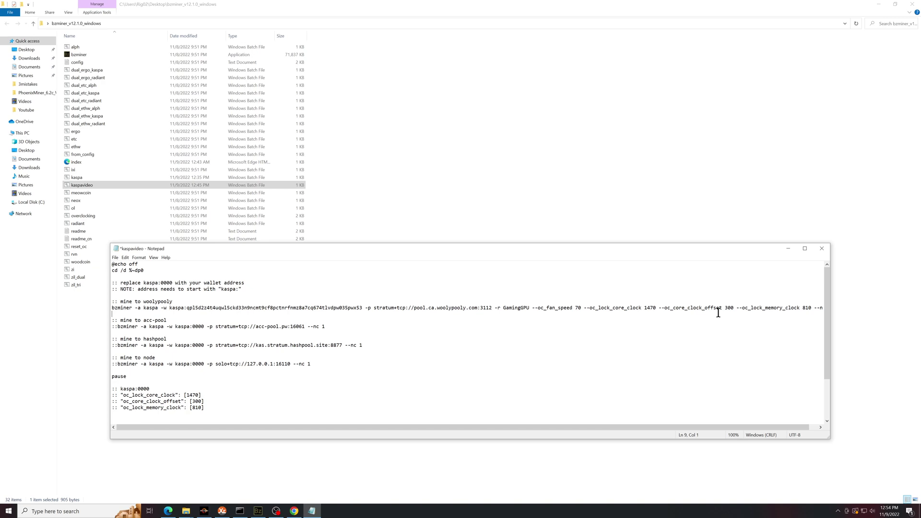
drag(740, 427, 749, 427)
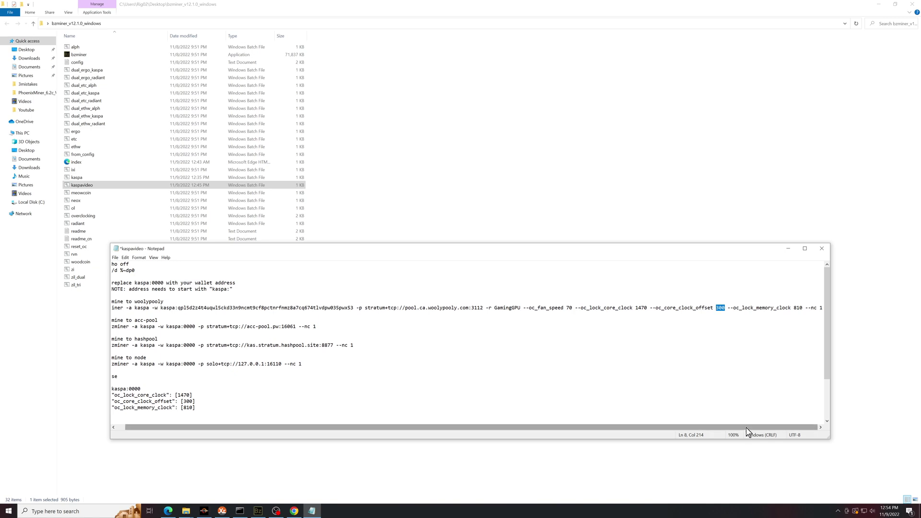
drag(803, 309, 797, 309)
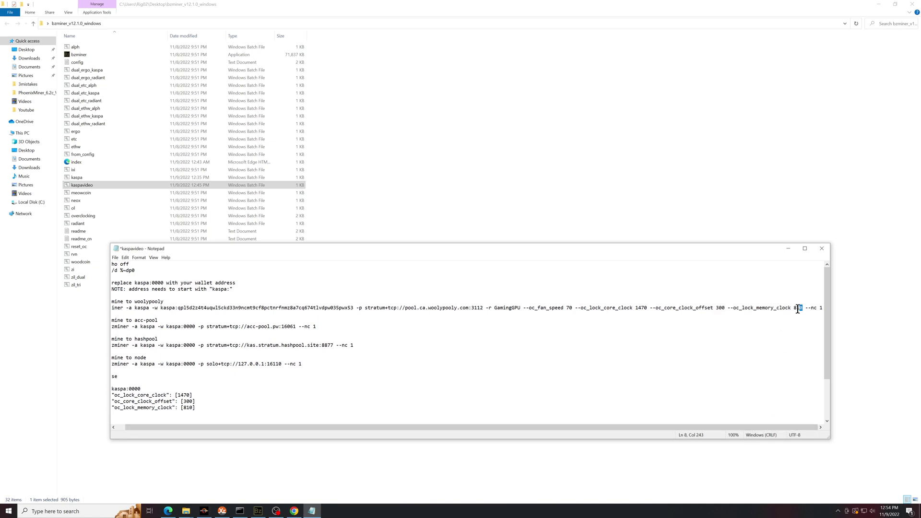
click(809, 307)
drag(638, 429, 591, 429)
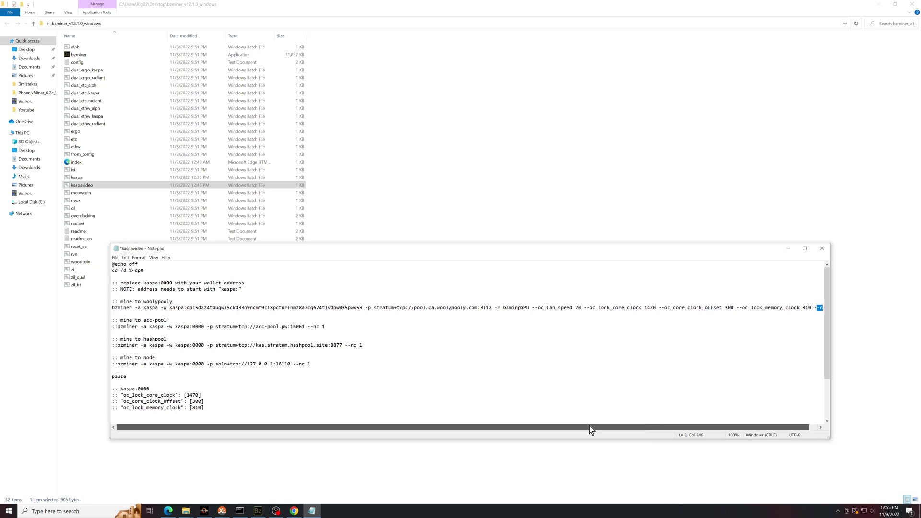
Step: Save the edited kaspavideo batch file and close Notepad
right_click(130, 305)
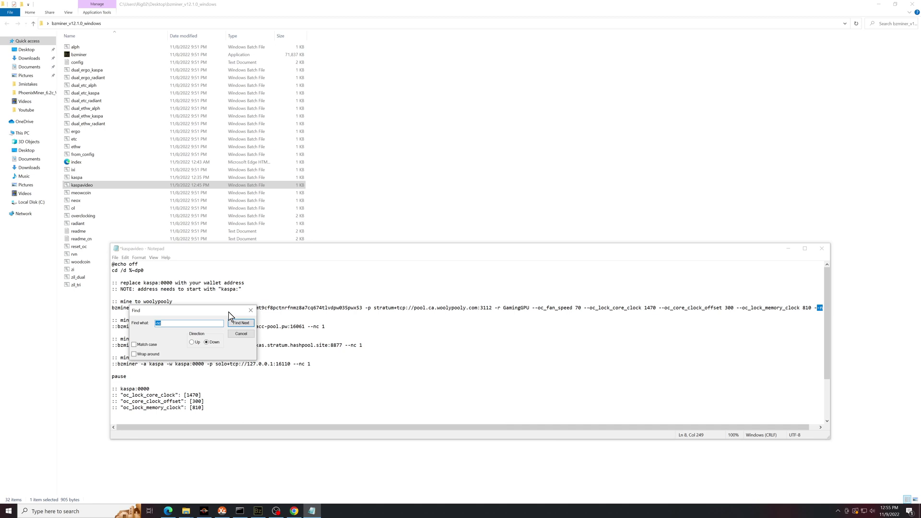
key(Escape)
click(115, 257)
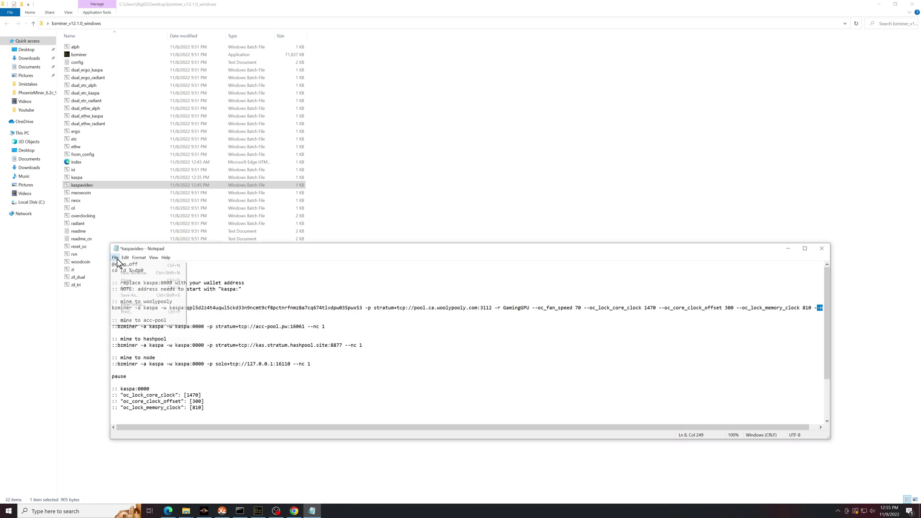
click(128, 290)
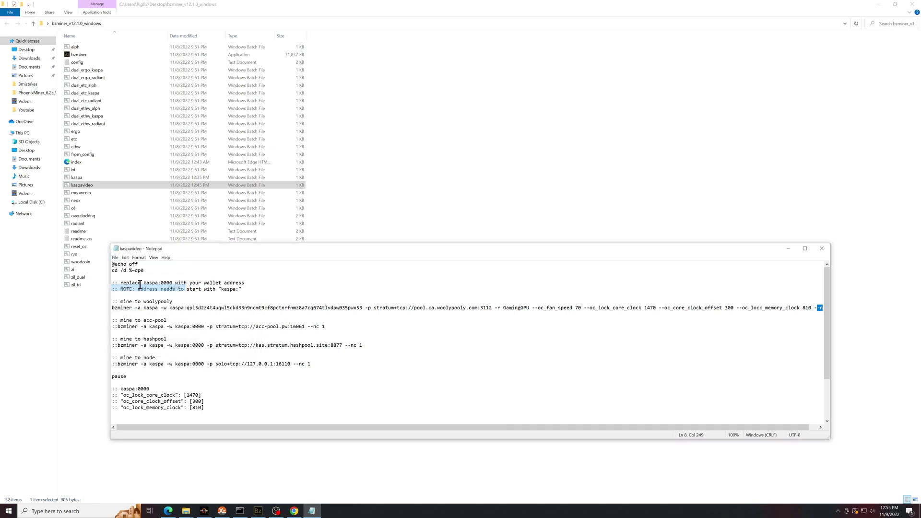
click(821, 249)
Step: Check the run-as-administrator compatibility setting in the bzminer application's properties, and close them without changes
click(88, 57)
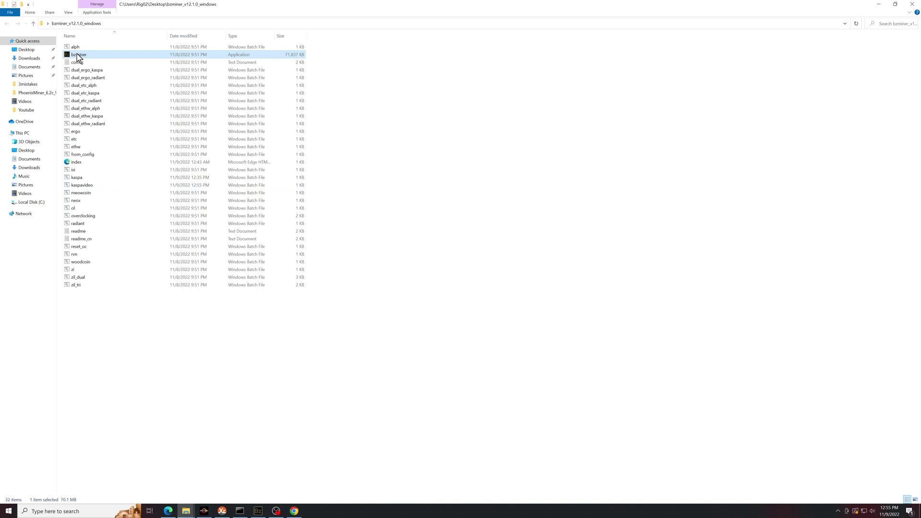
right_click(78, 55)
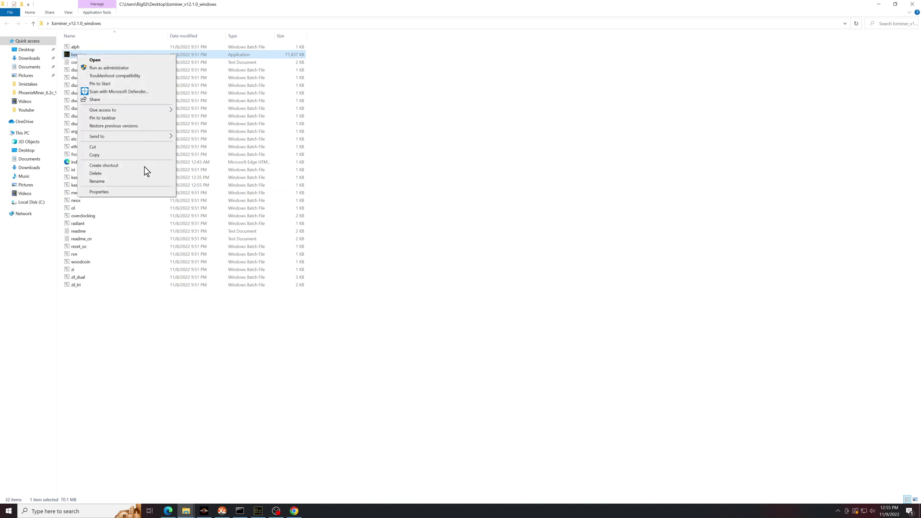
click(119, 193)
click(114, 72)
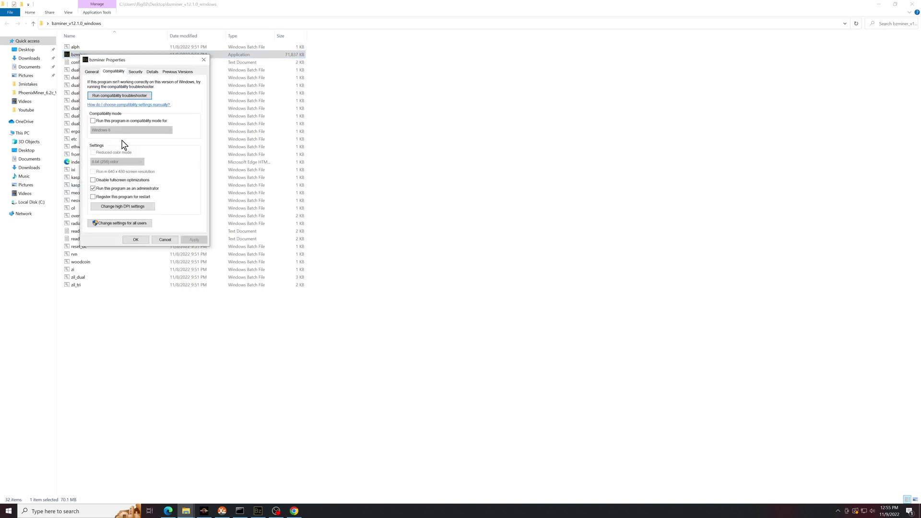
click(165, 240)
Step: Bring up the running BzMiner console and look through its earlier and latest Kaspa mining output
click(92, 185)
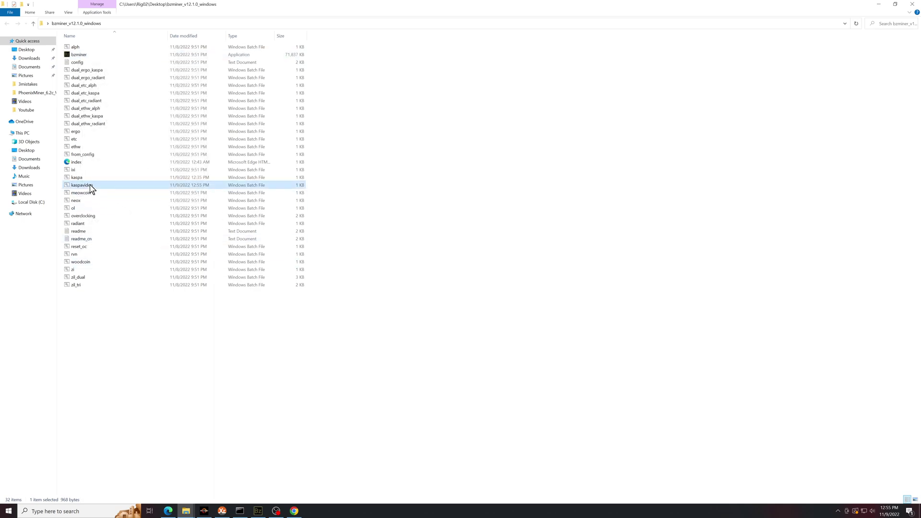
key(alt+Tab)
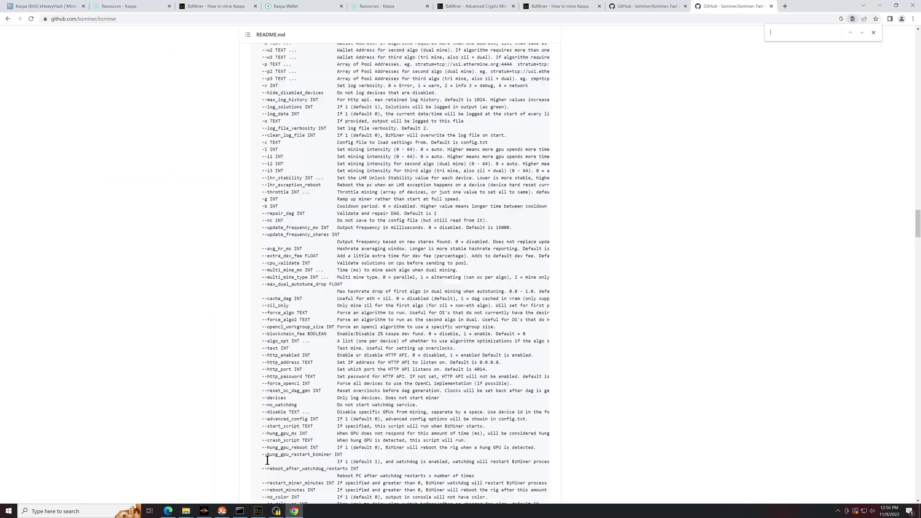
click(258, 510)
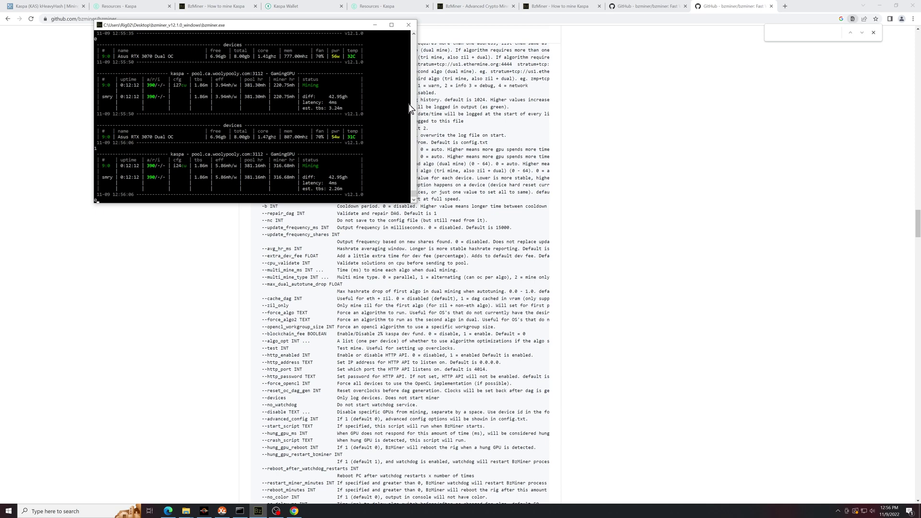
drag(412, 197, 414, 186)
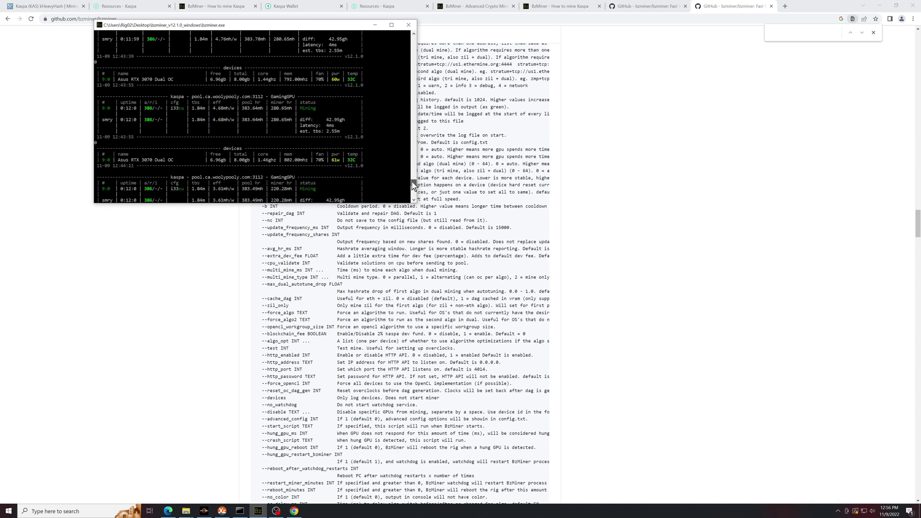
drag(414, 186, 413, 200)
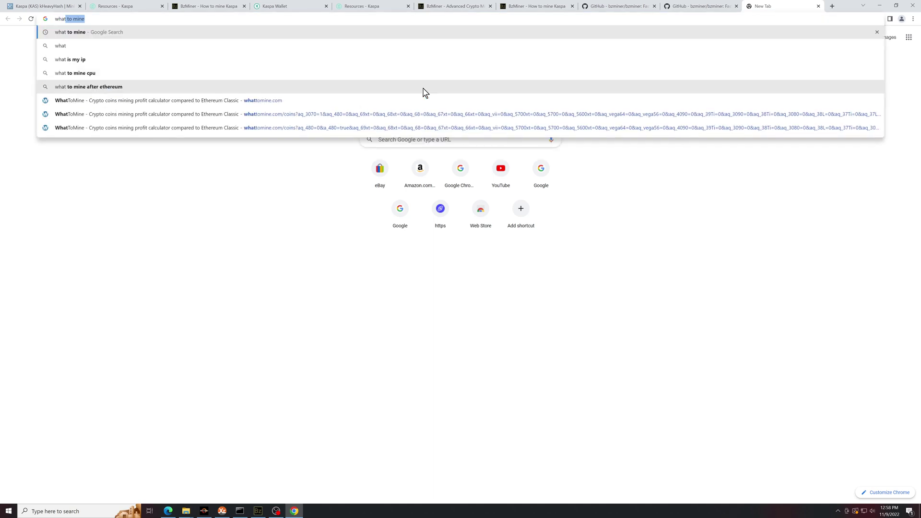
Step: Search the web for whattomine and open the WhatToMine mining profit calculator in the browser
text(tomine)
key(Return)
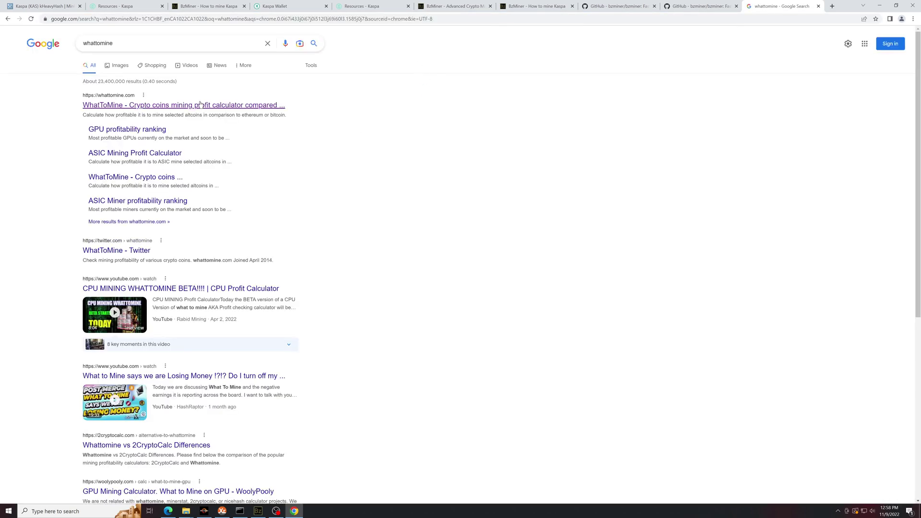
click(200, 105)
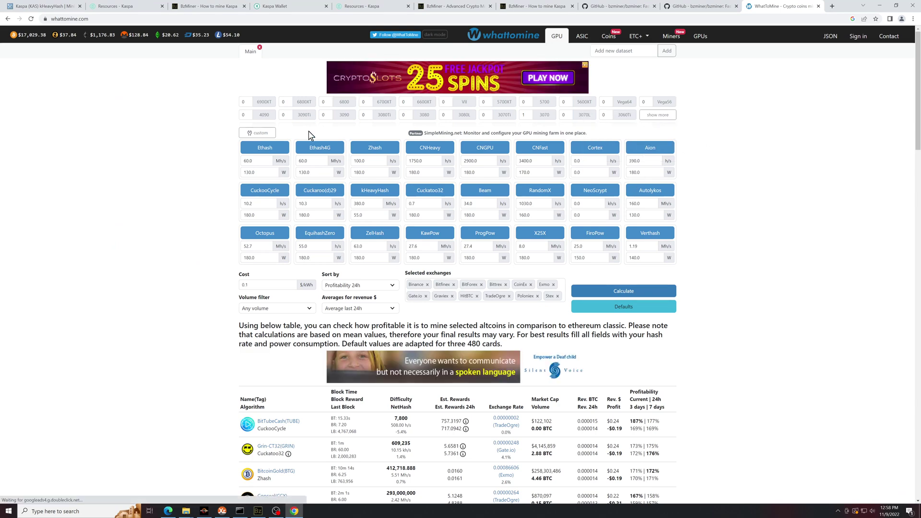
Step: Expand the GPU list, apply the preset for one 3070 card and calculate the coin profitability
click(661, 115)
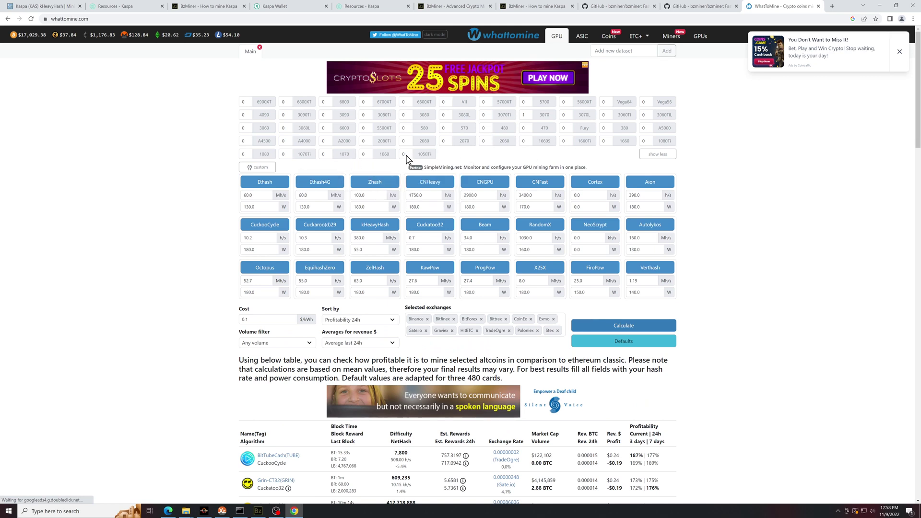
click(544, 114)
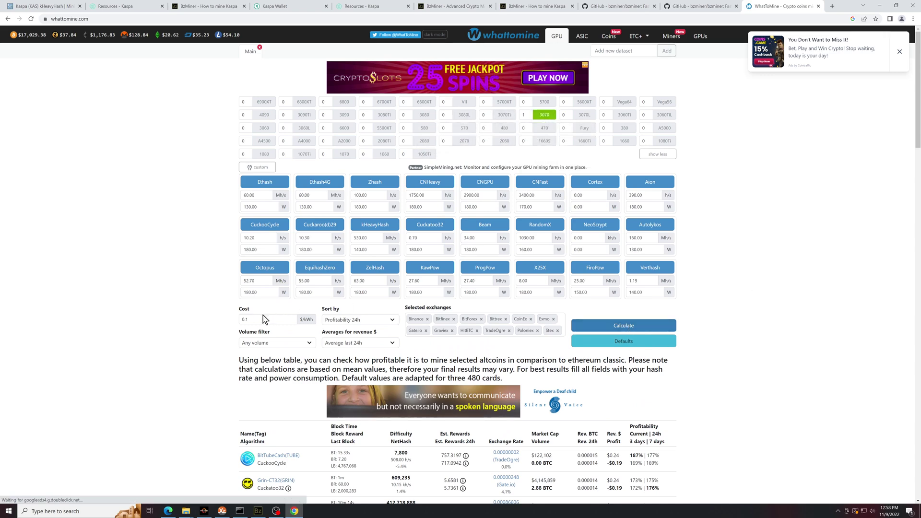
click(623, 326)
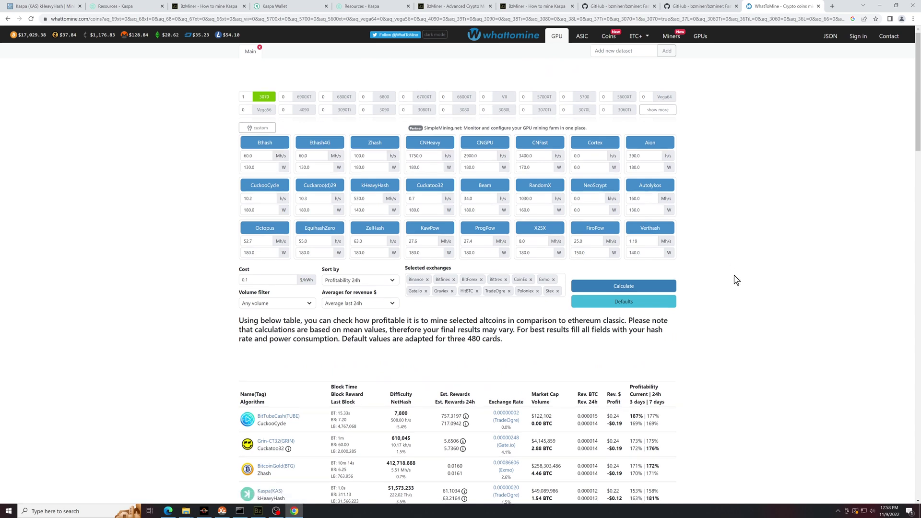
scroll(729, 275, down, 2)
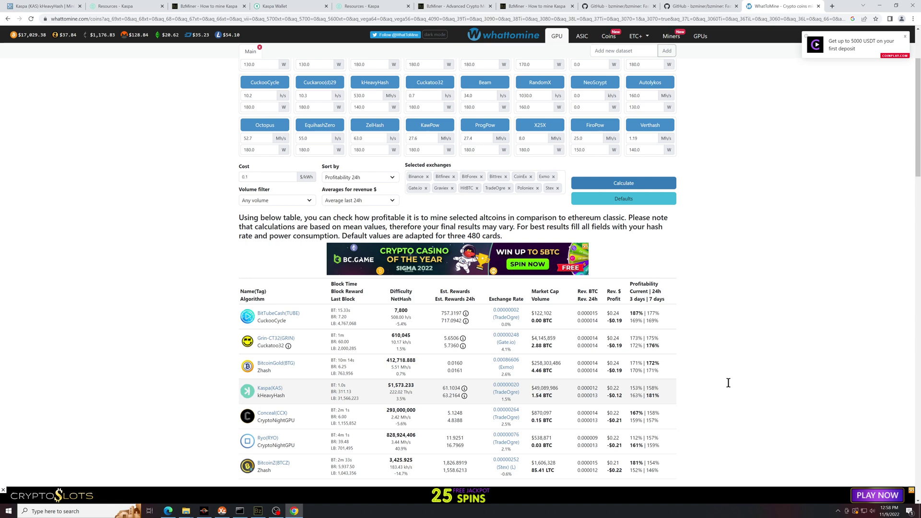
scroll(728, 383, up, 2)
Step: Set the kHeavyHash hashrate to 380 Mh/s
double_click(368, 203)
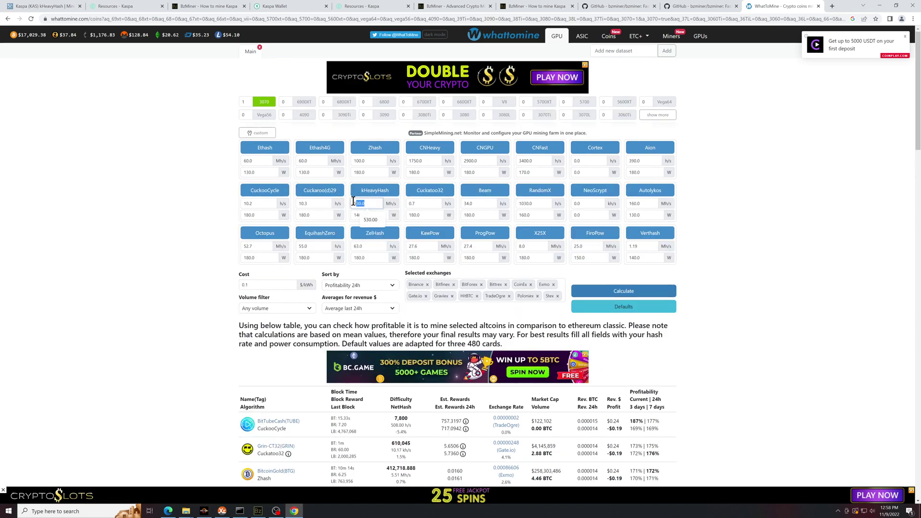
click(367, 202)
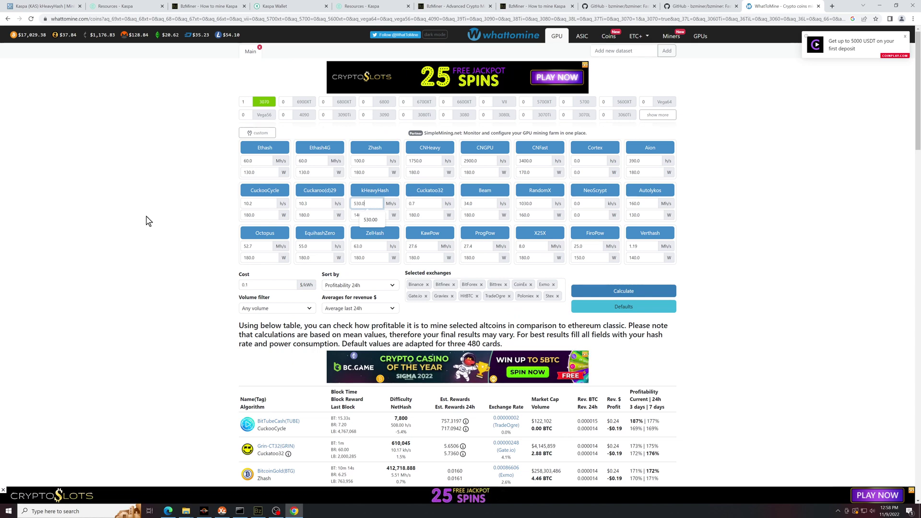
key(BackSpace)
key(Escape)
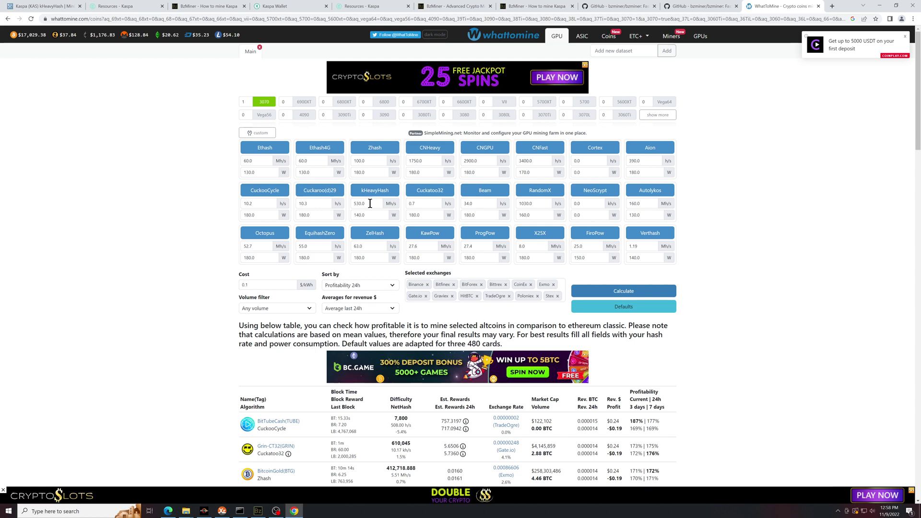
key(ctrl+f)
click(370, 206)
key(BackSpace)
key(BackSpace)
key(BackSpace)
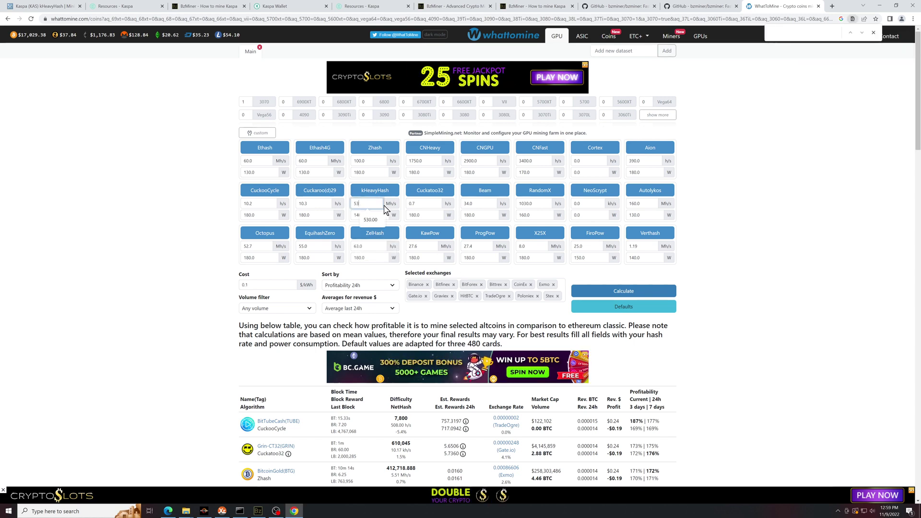
key(BackSpace)
key(BackSpace)
text(380)
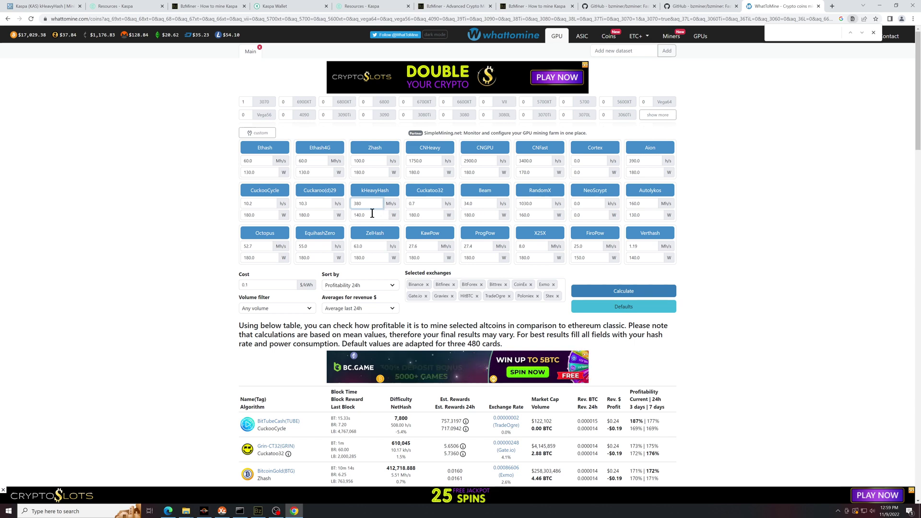
Step: Set the kHeavyHash power consumption to 50 W and recalculate the profitability
click(373, 216)
key(BackSpace)
key(BackSpace)
key(BackSpace)
key(BackSpace)
key(BackSpace)
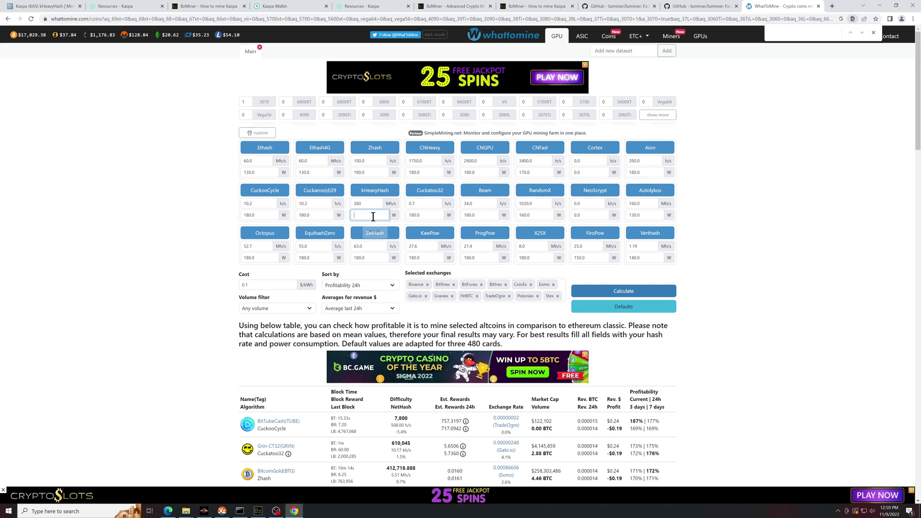
text(5)
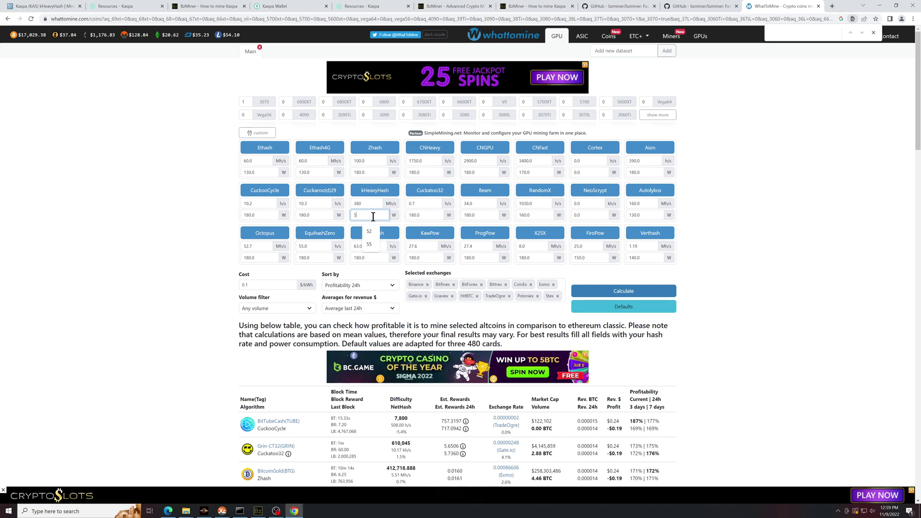
text(0)
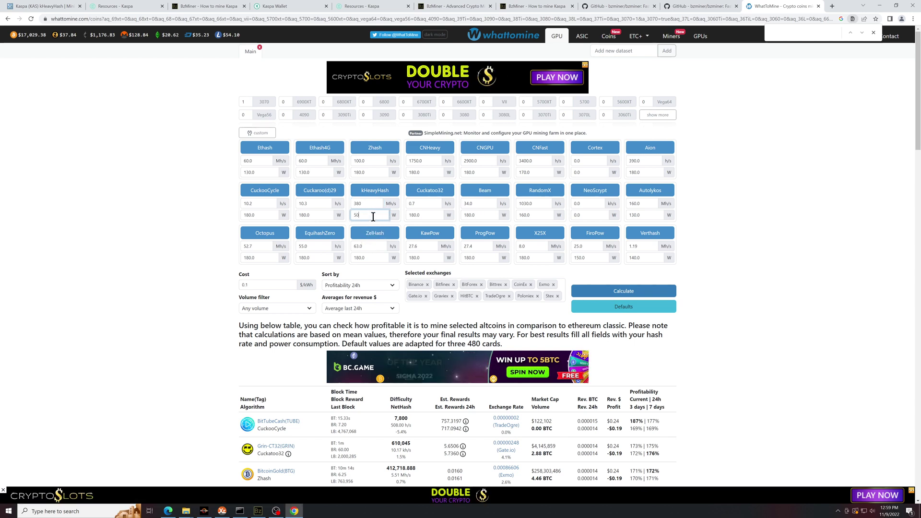
click(622, 292)
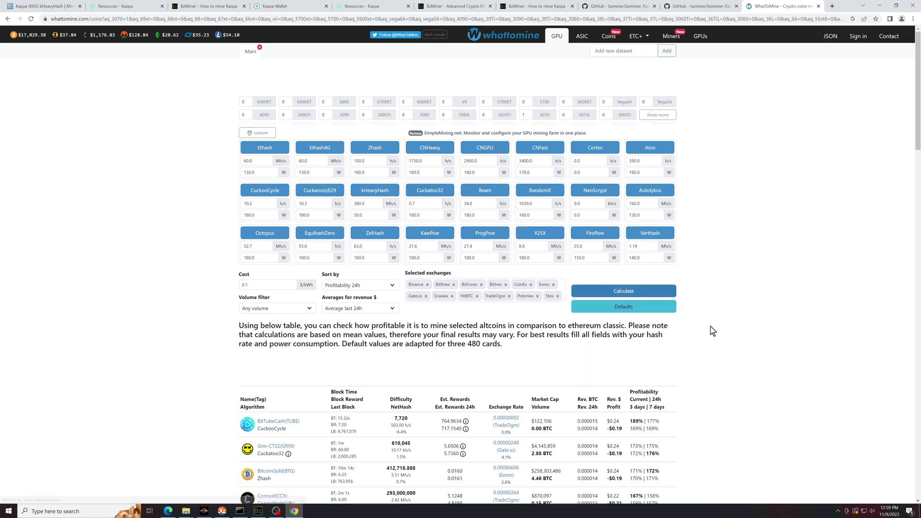
Step: Find Kaspa (KAS) in the profitability table and examine its daily revenue and profit
scroll(712, 331, down, 10)
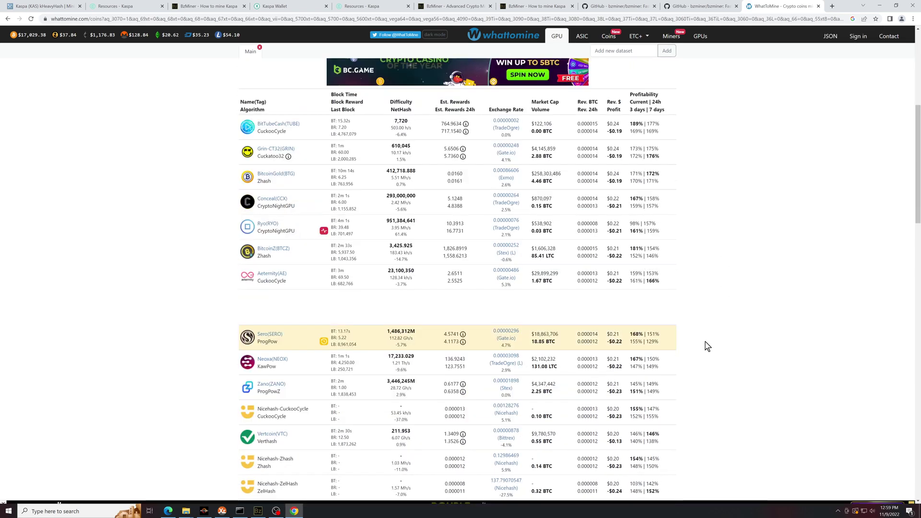
scroll(707, 345, down, 10)
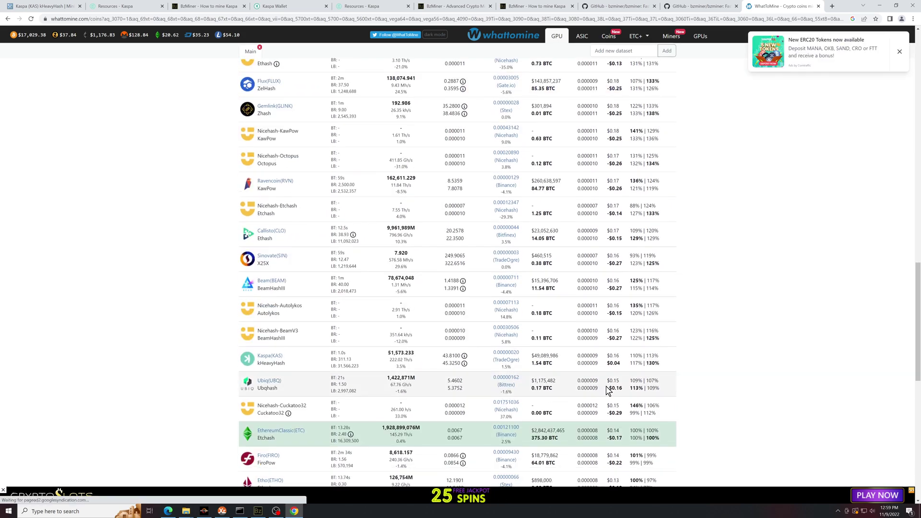
triple_click(607, 358)
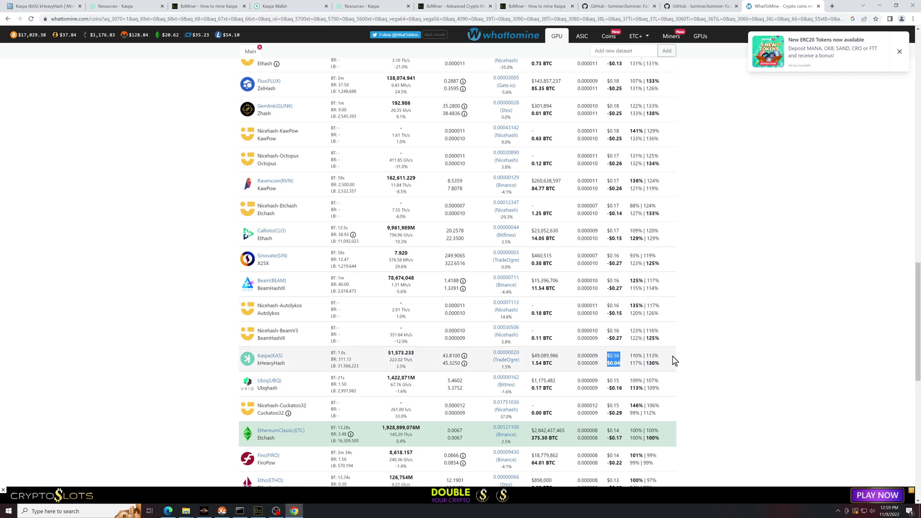
Step: Set kHeavyHash to 440 Mh/s at 48 W and recalculate the profitability
scroll(689, 359, up, 2)
scroll(688, 356, up, 12)
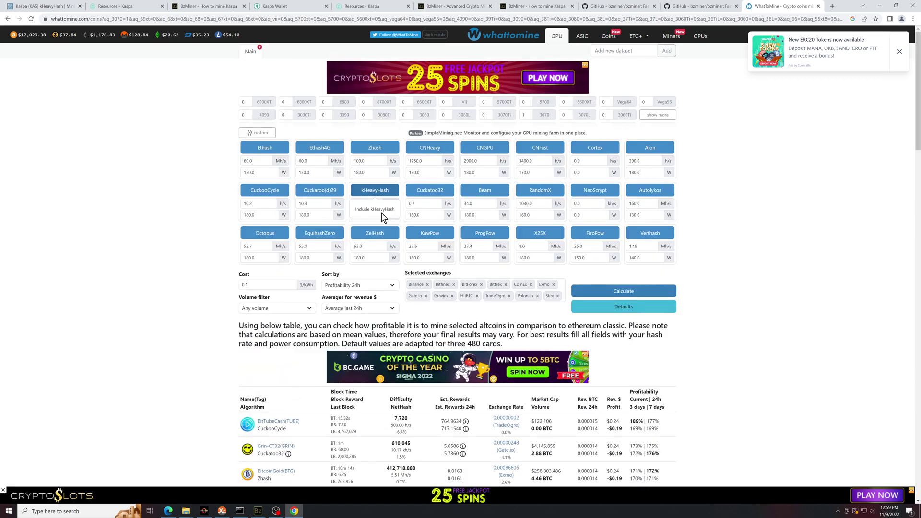
mouse_move(368, 203)
mouse_down()
mouse_move(351, 198)
mouse_move(366, 215)
mouse_up()
text(440)
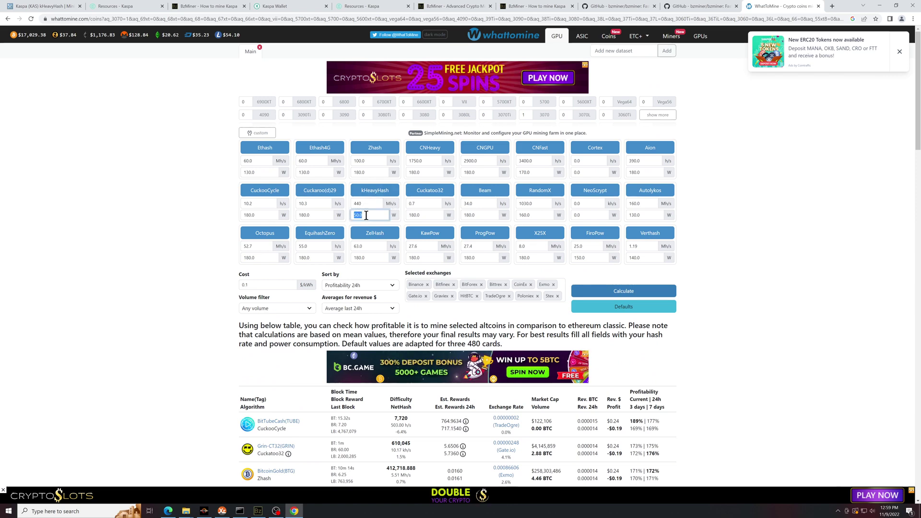
text(48)
key(Return)
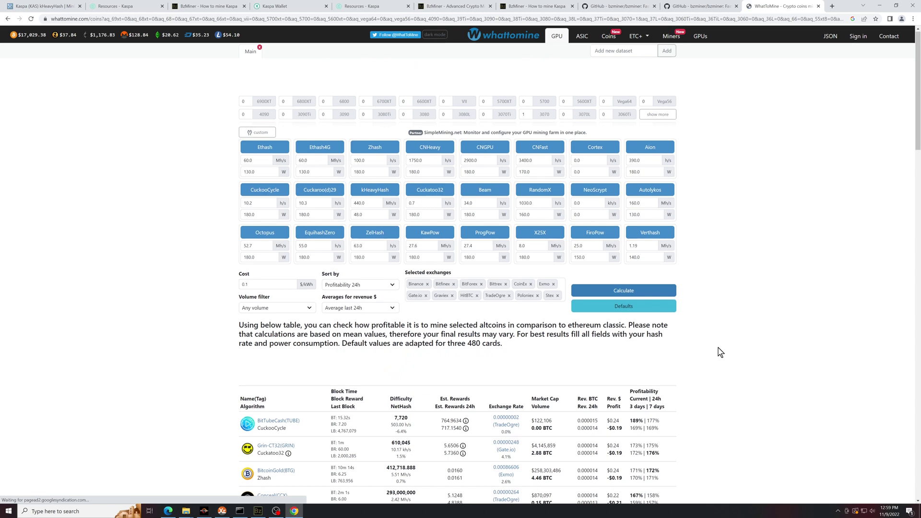
Step: Locate Kaspa in the recalculated table and examine its profit at the 440 Mh/s hashrate
scroll(719, 351, down, 15)
scroll(720, 352, down, 4)
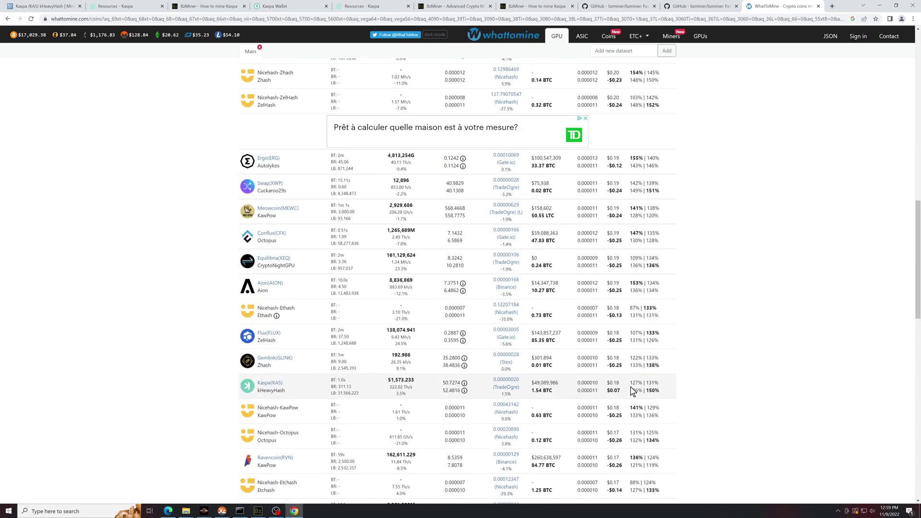
double_click(612, 391)
click(613, 391)
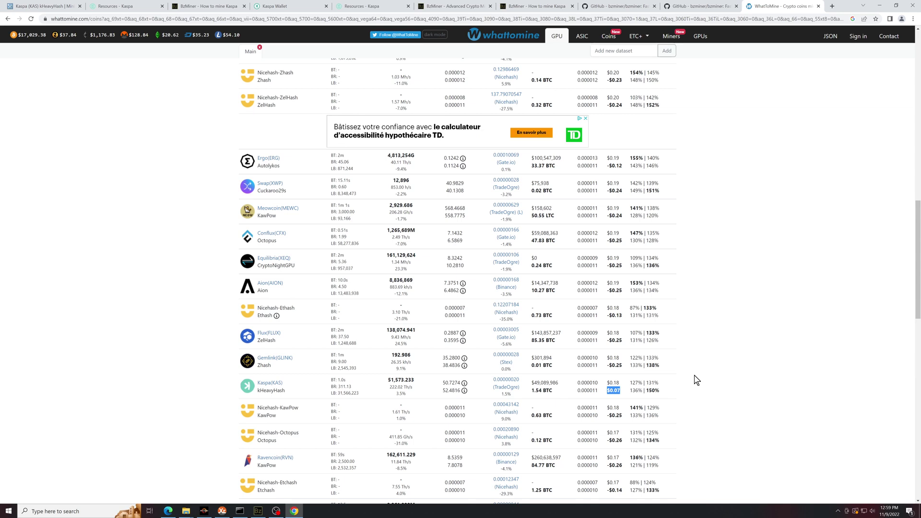
Step: Minimize the browser and check the running BzMiner console on the desktop
key(ctrl+f)
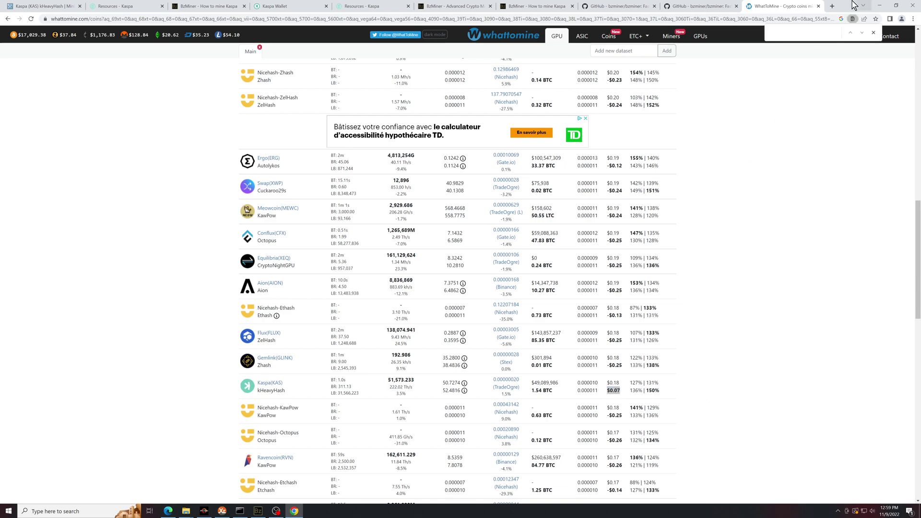
click(879, 8)
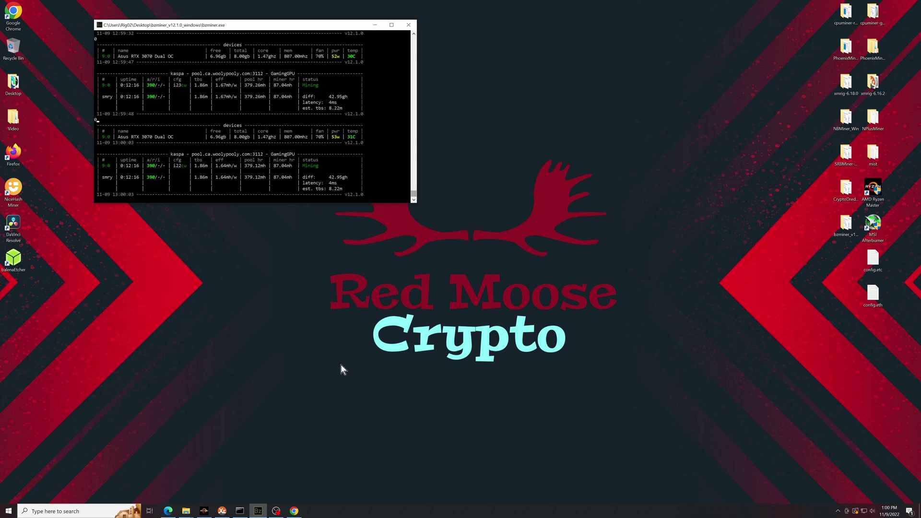
click(273, 372)
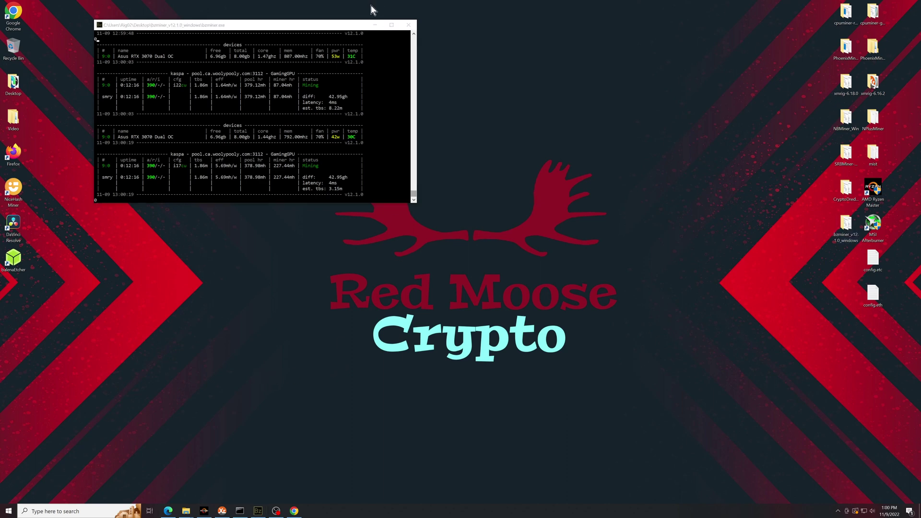